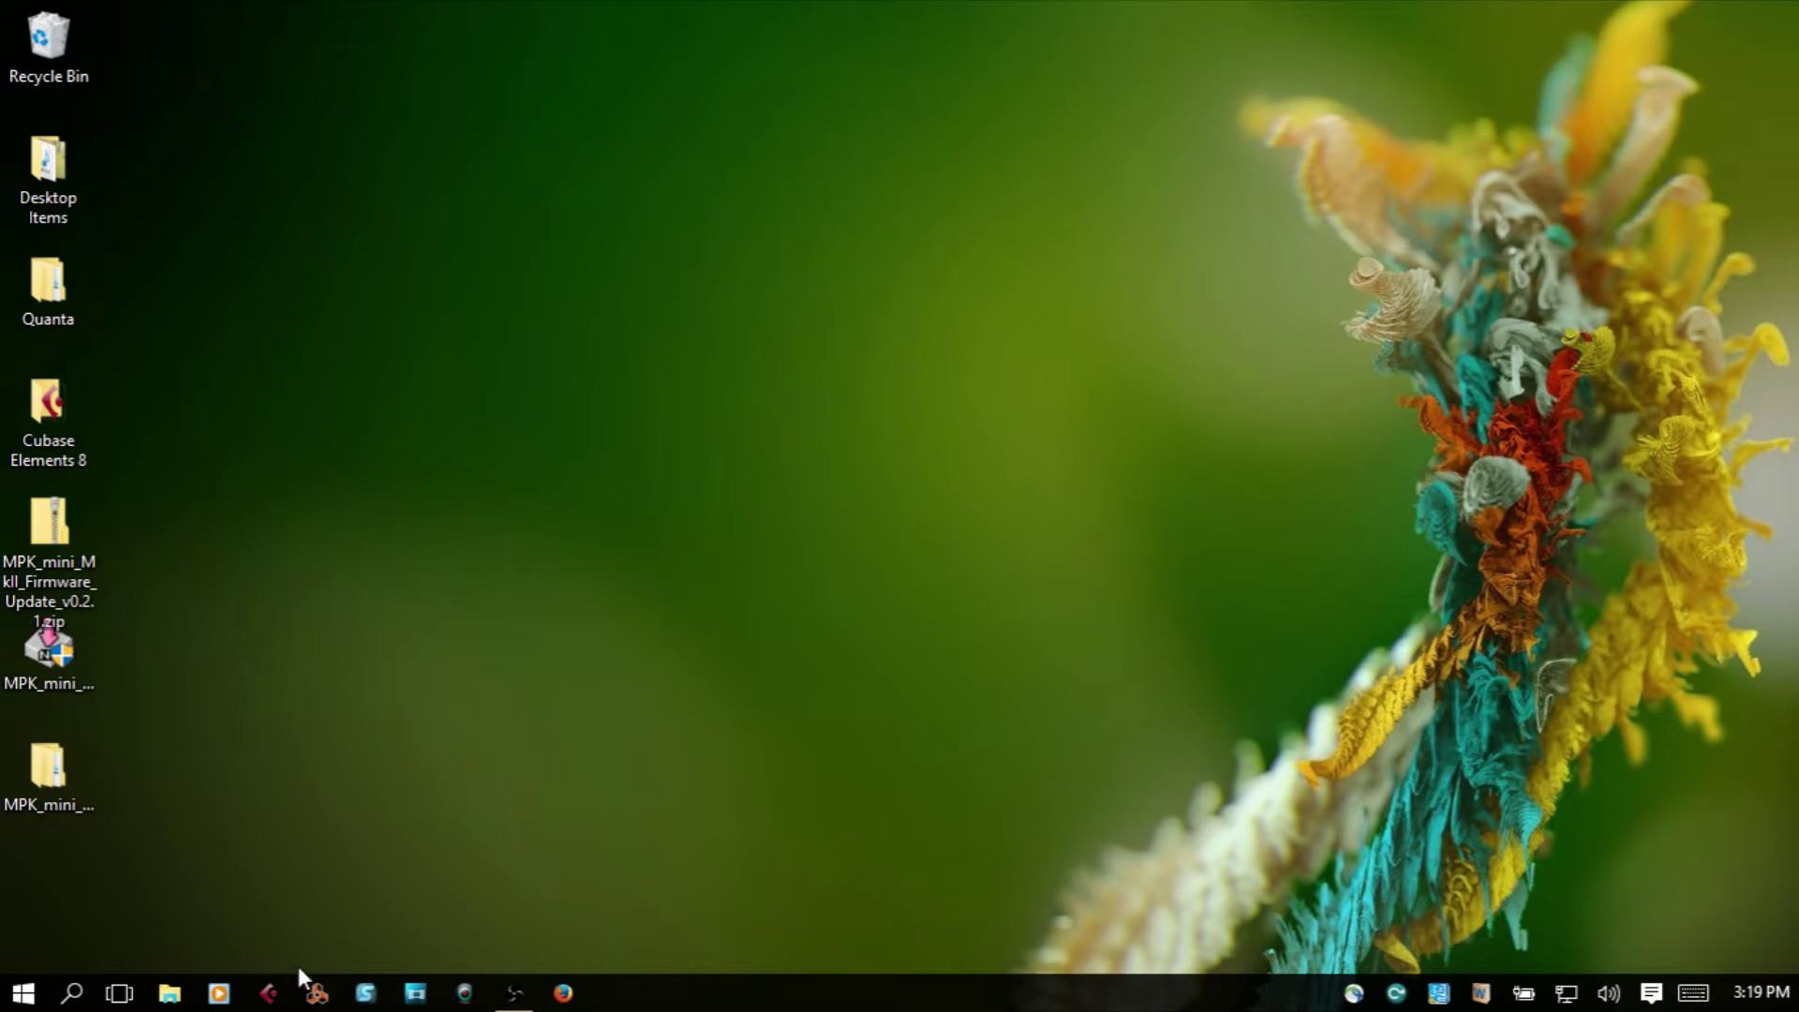
# Launch Reason from the taskbar and maximize its empty Document 1 window.
pyautogui.click(318, 992)
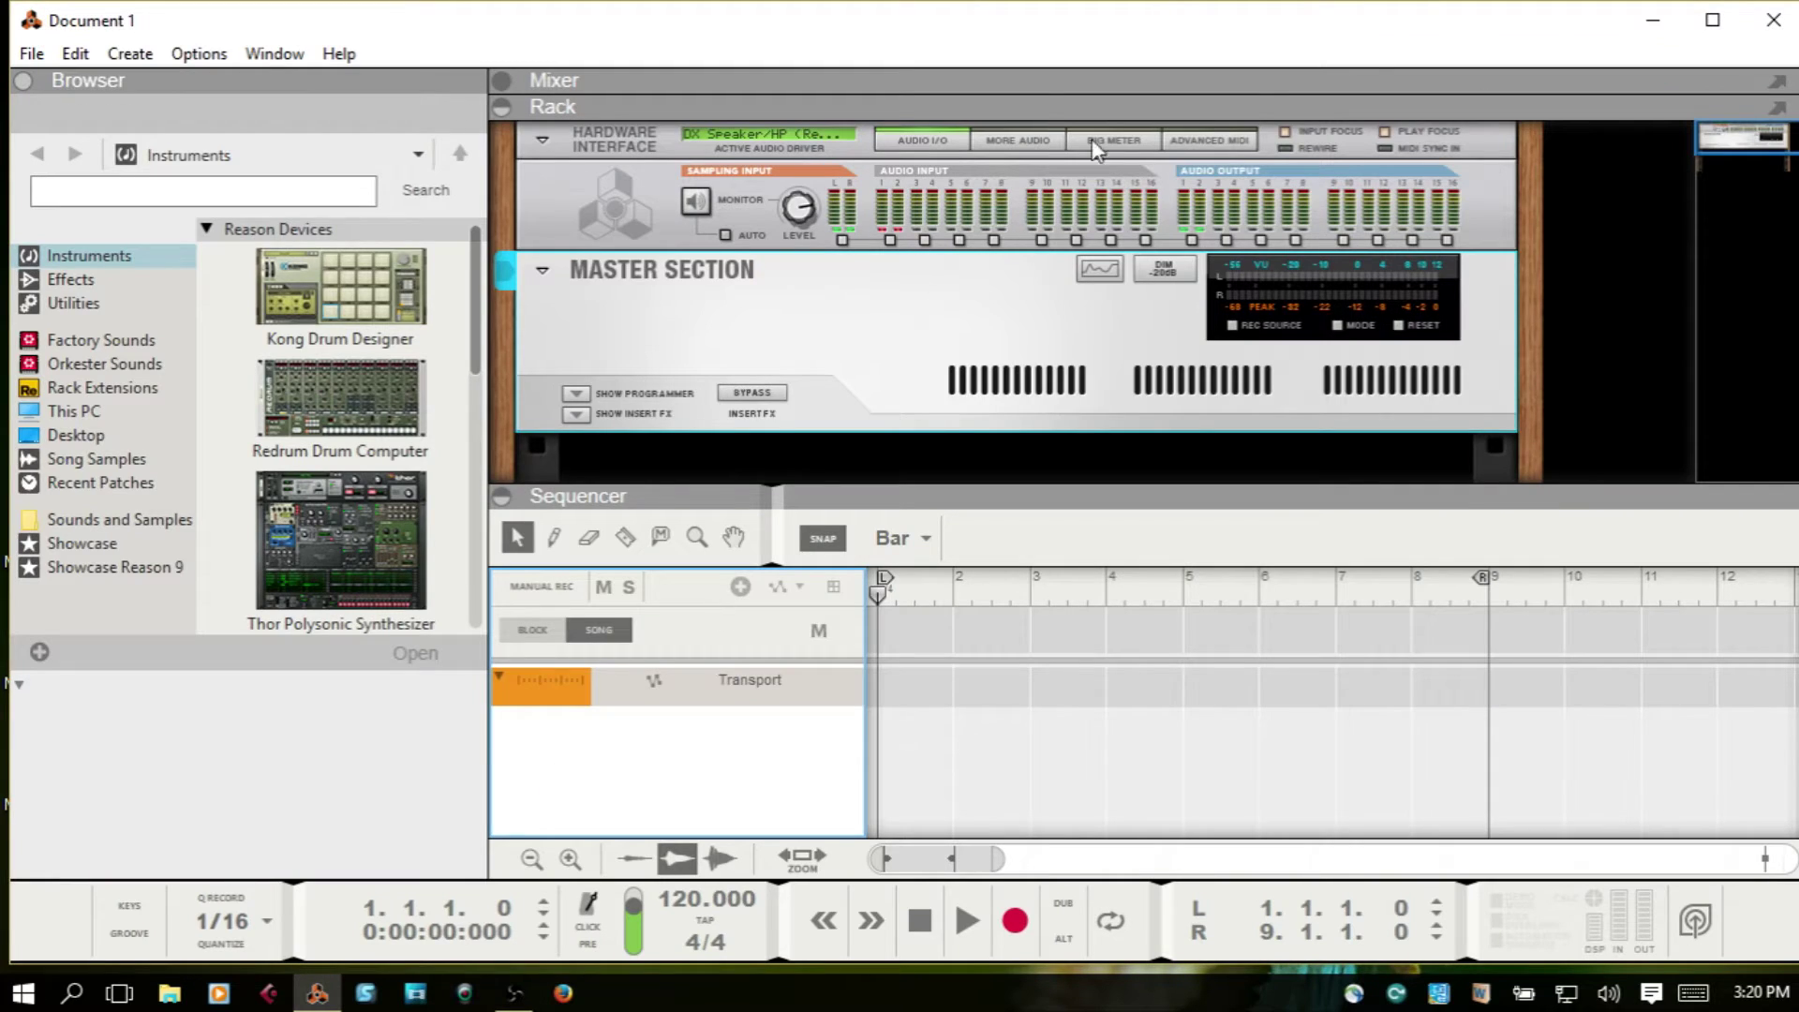
pyautogui.click(1713, 20)
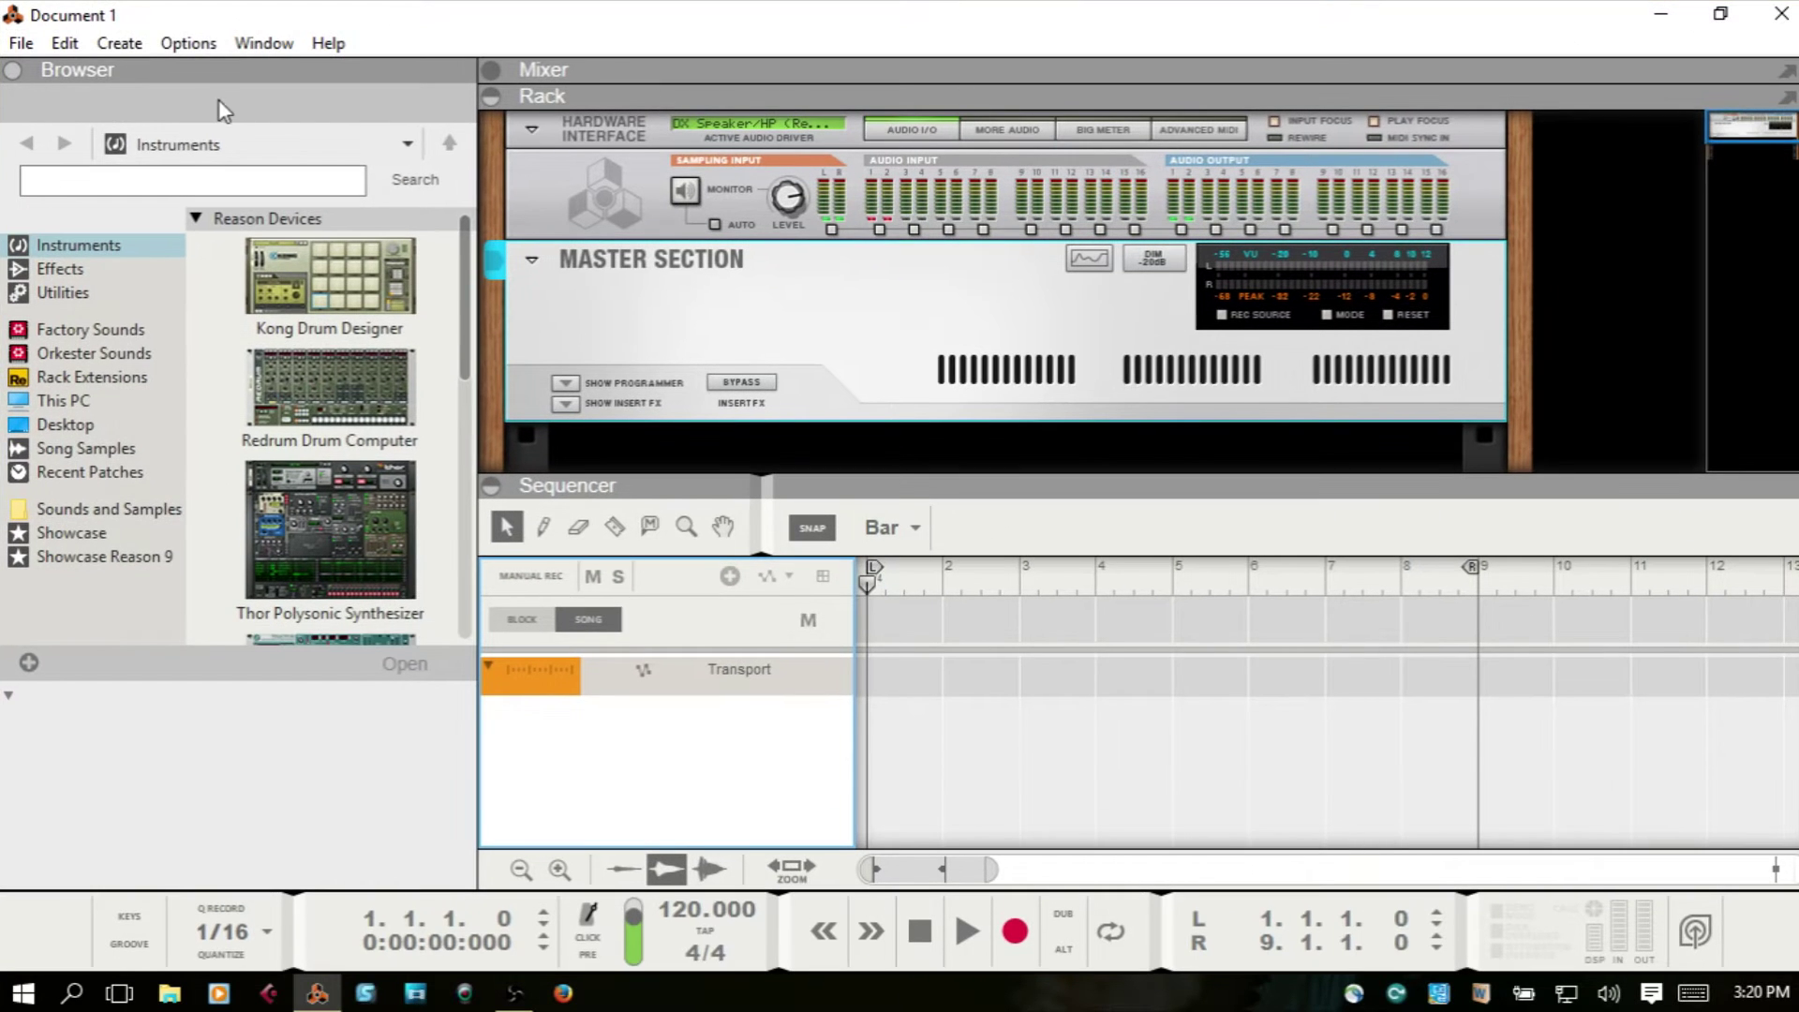
# Open Edit > Preferences and show the Control Surfaces page.
pyautogui.click(64, 43)
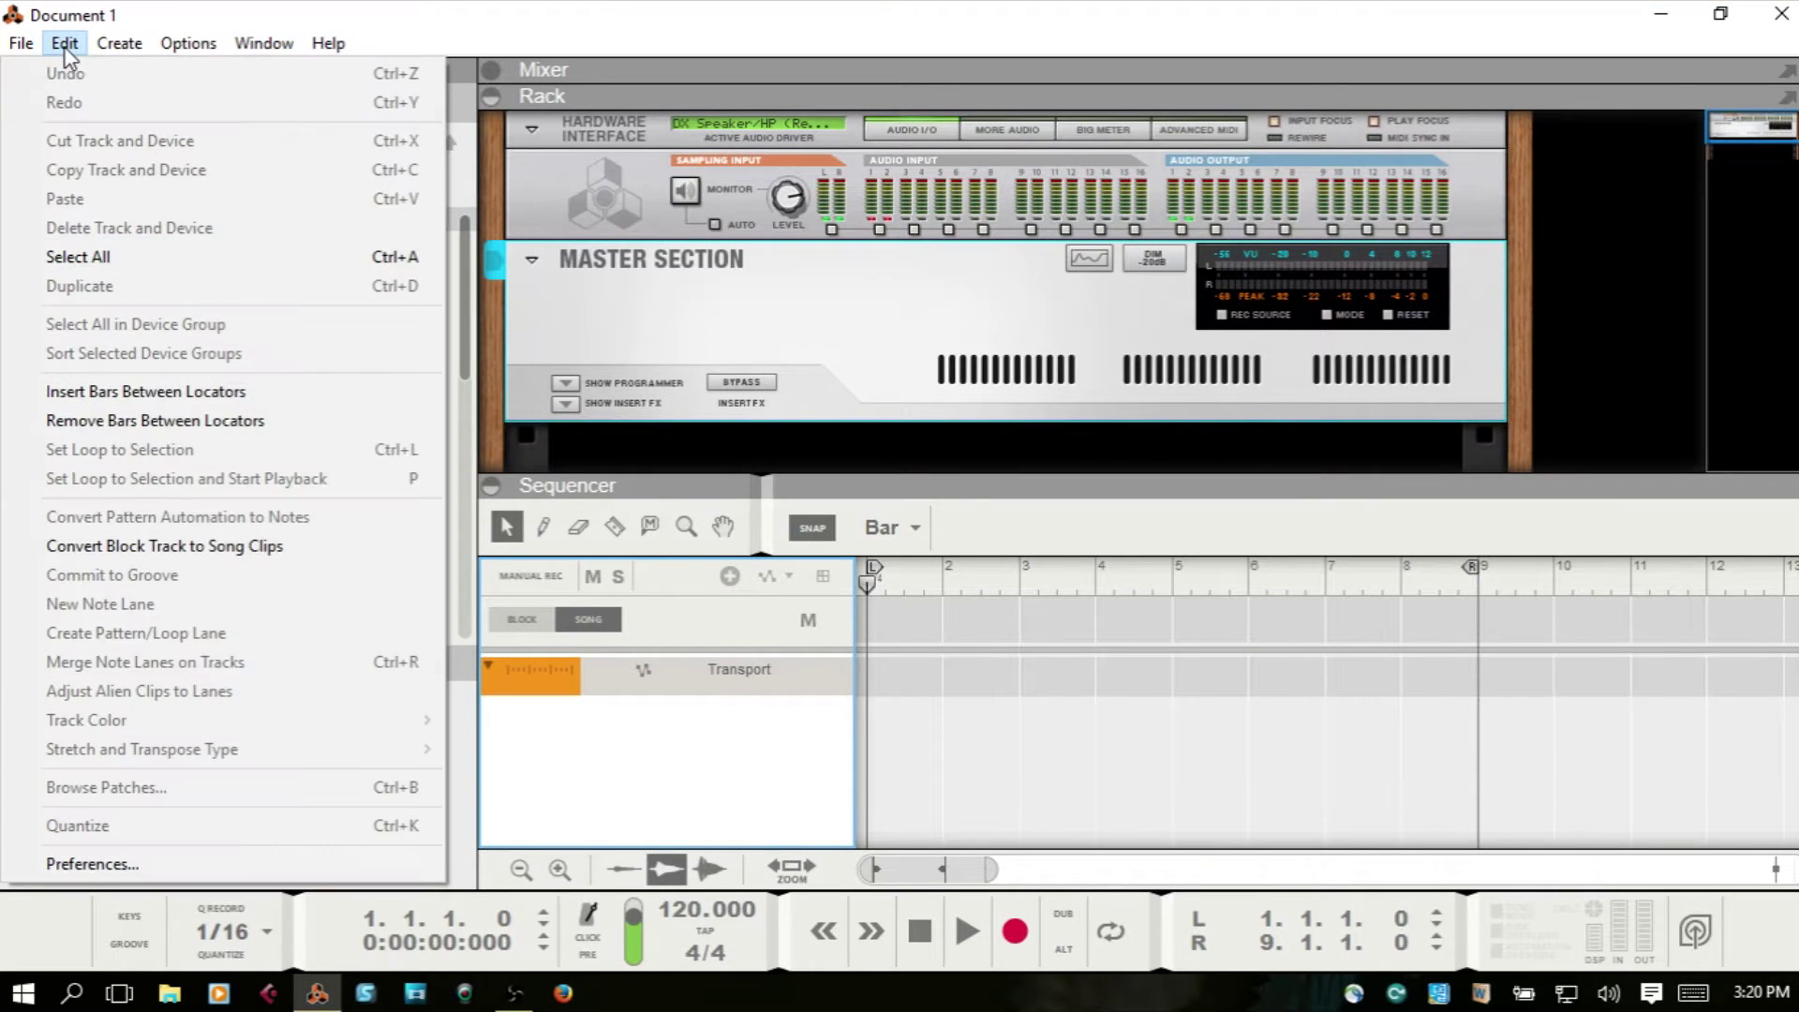
pyautogui.click(133, 863)
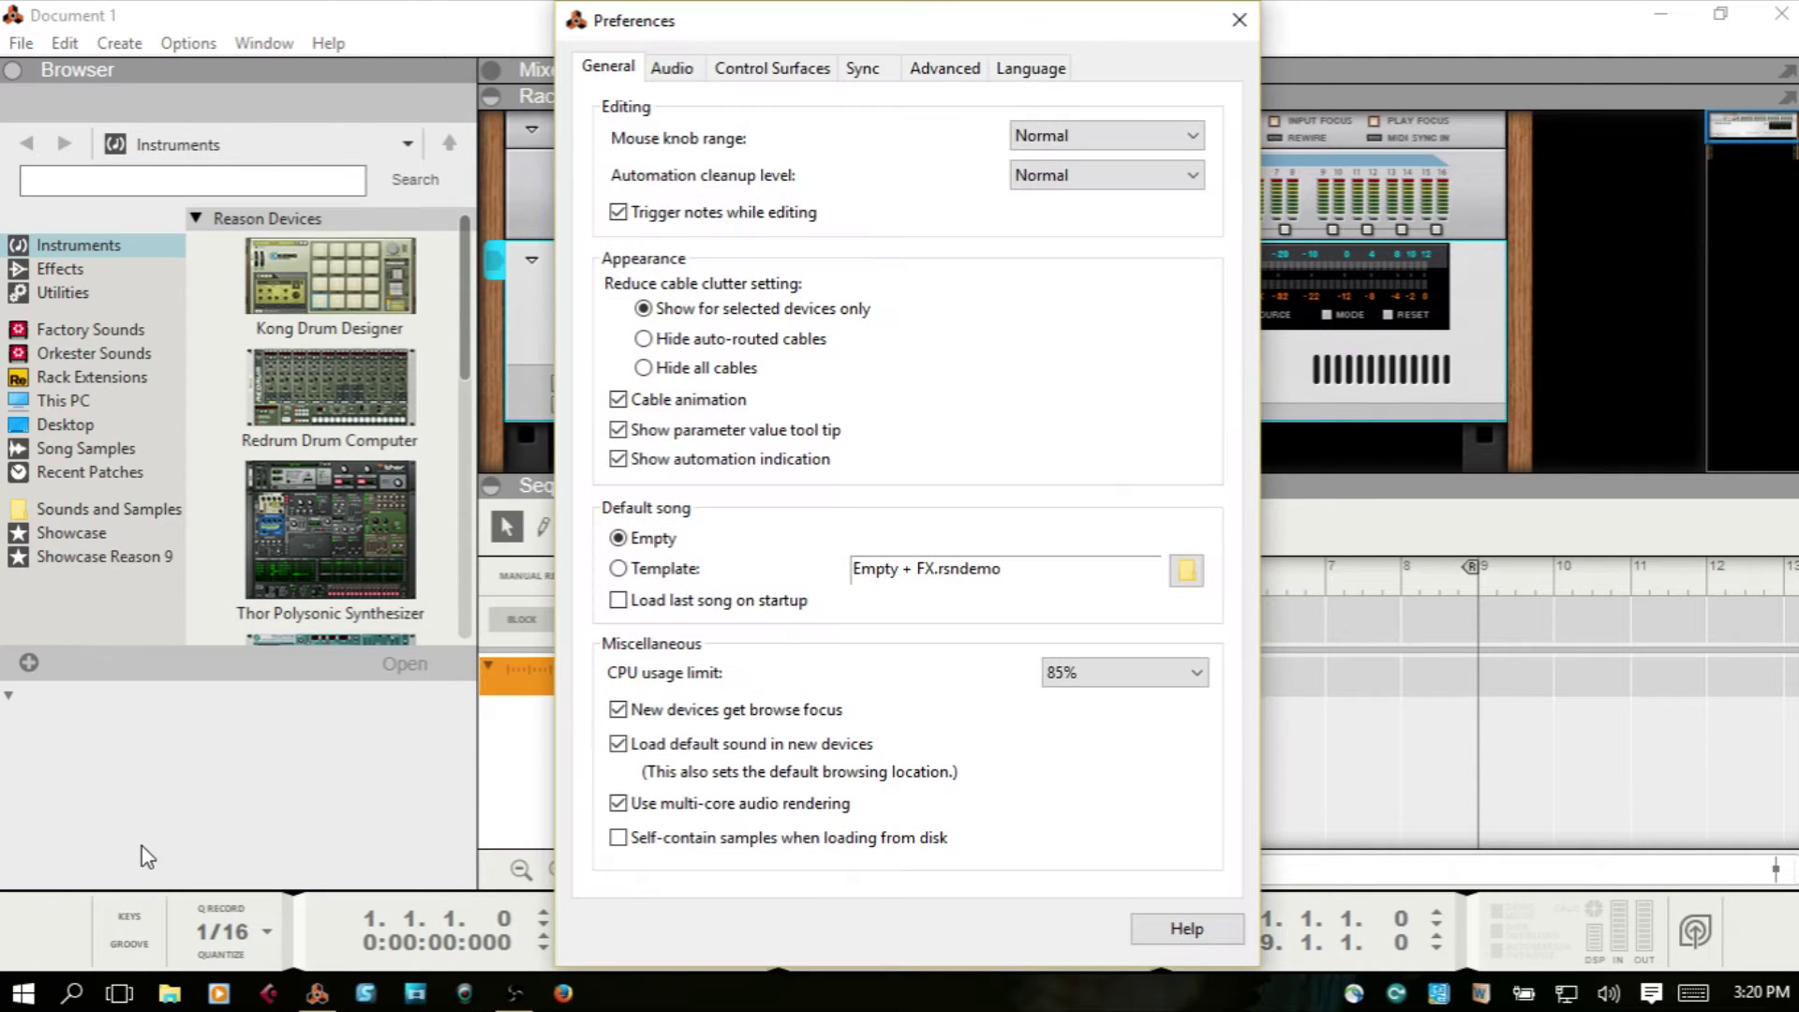
pyautogui.click(775, 73)
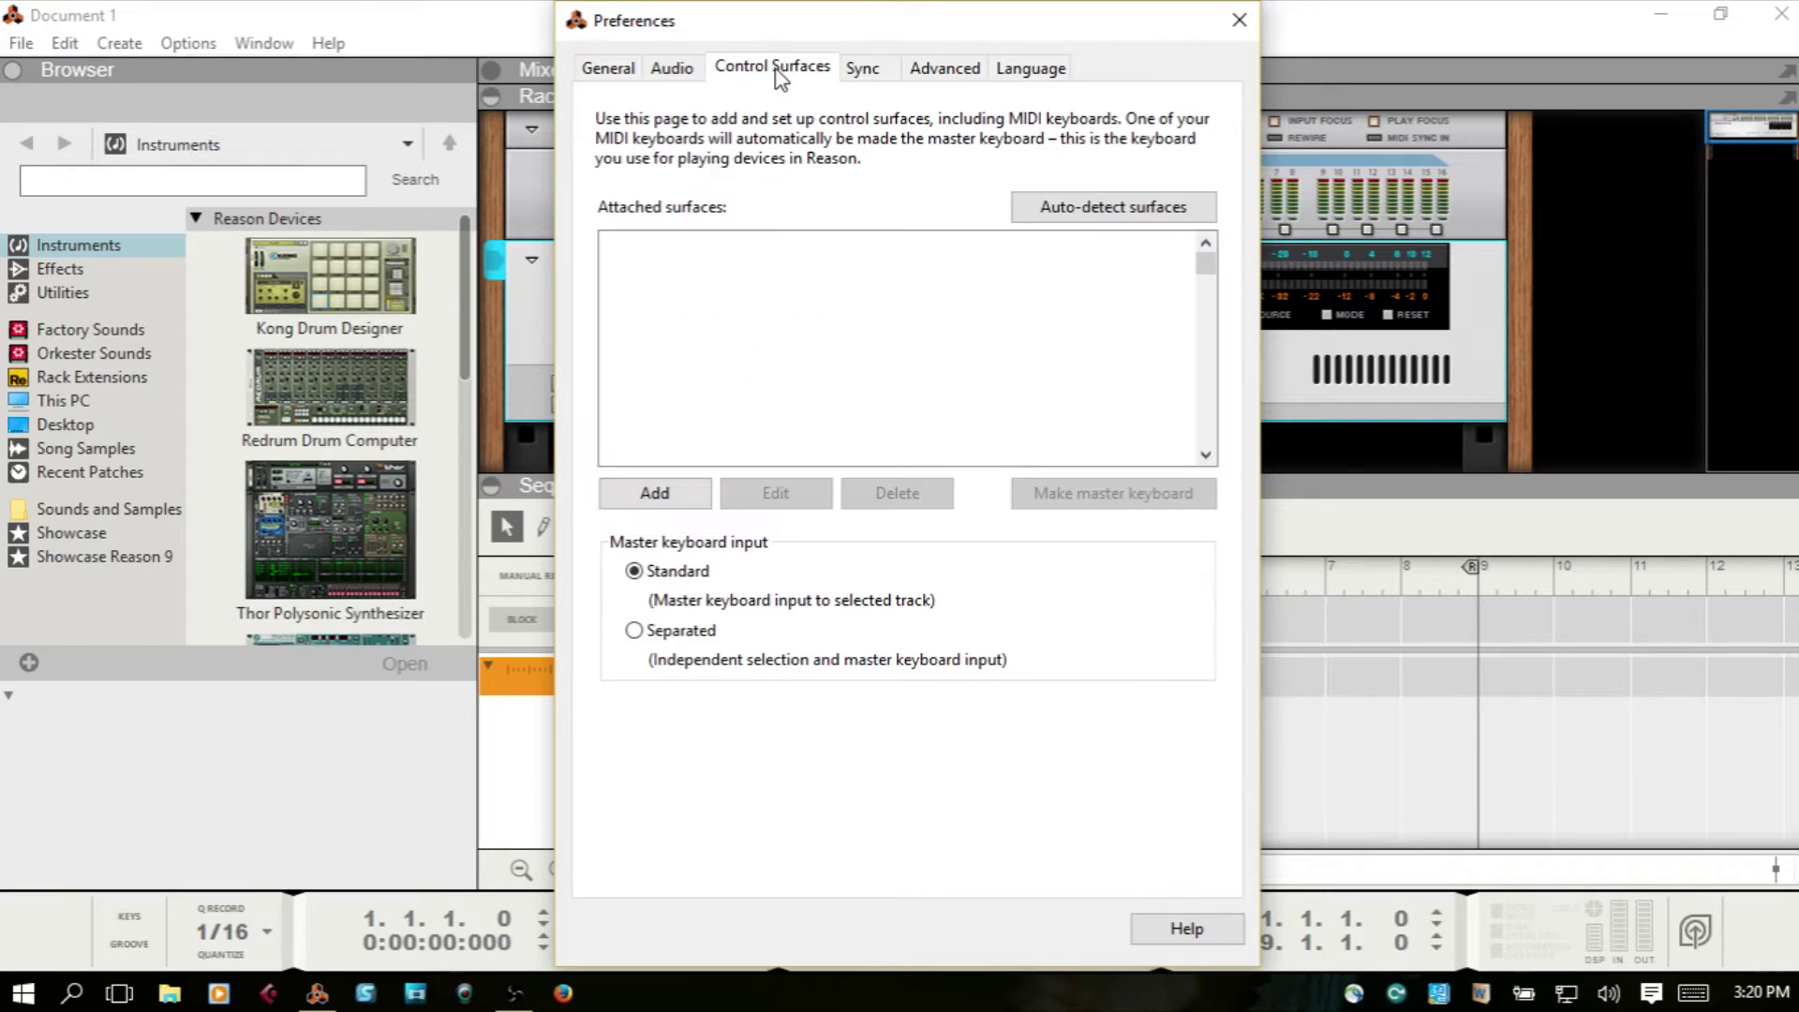
# Add a new control surface with manufacturer Akai and model MPK mini.
pyautogui.click(653, 496)
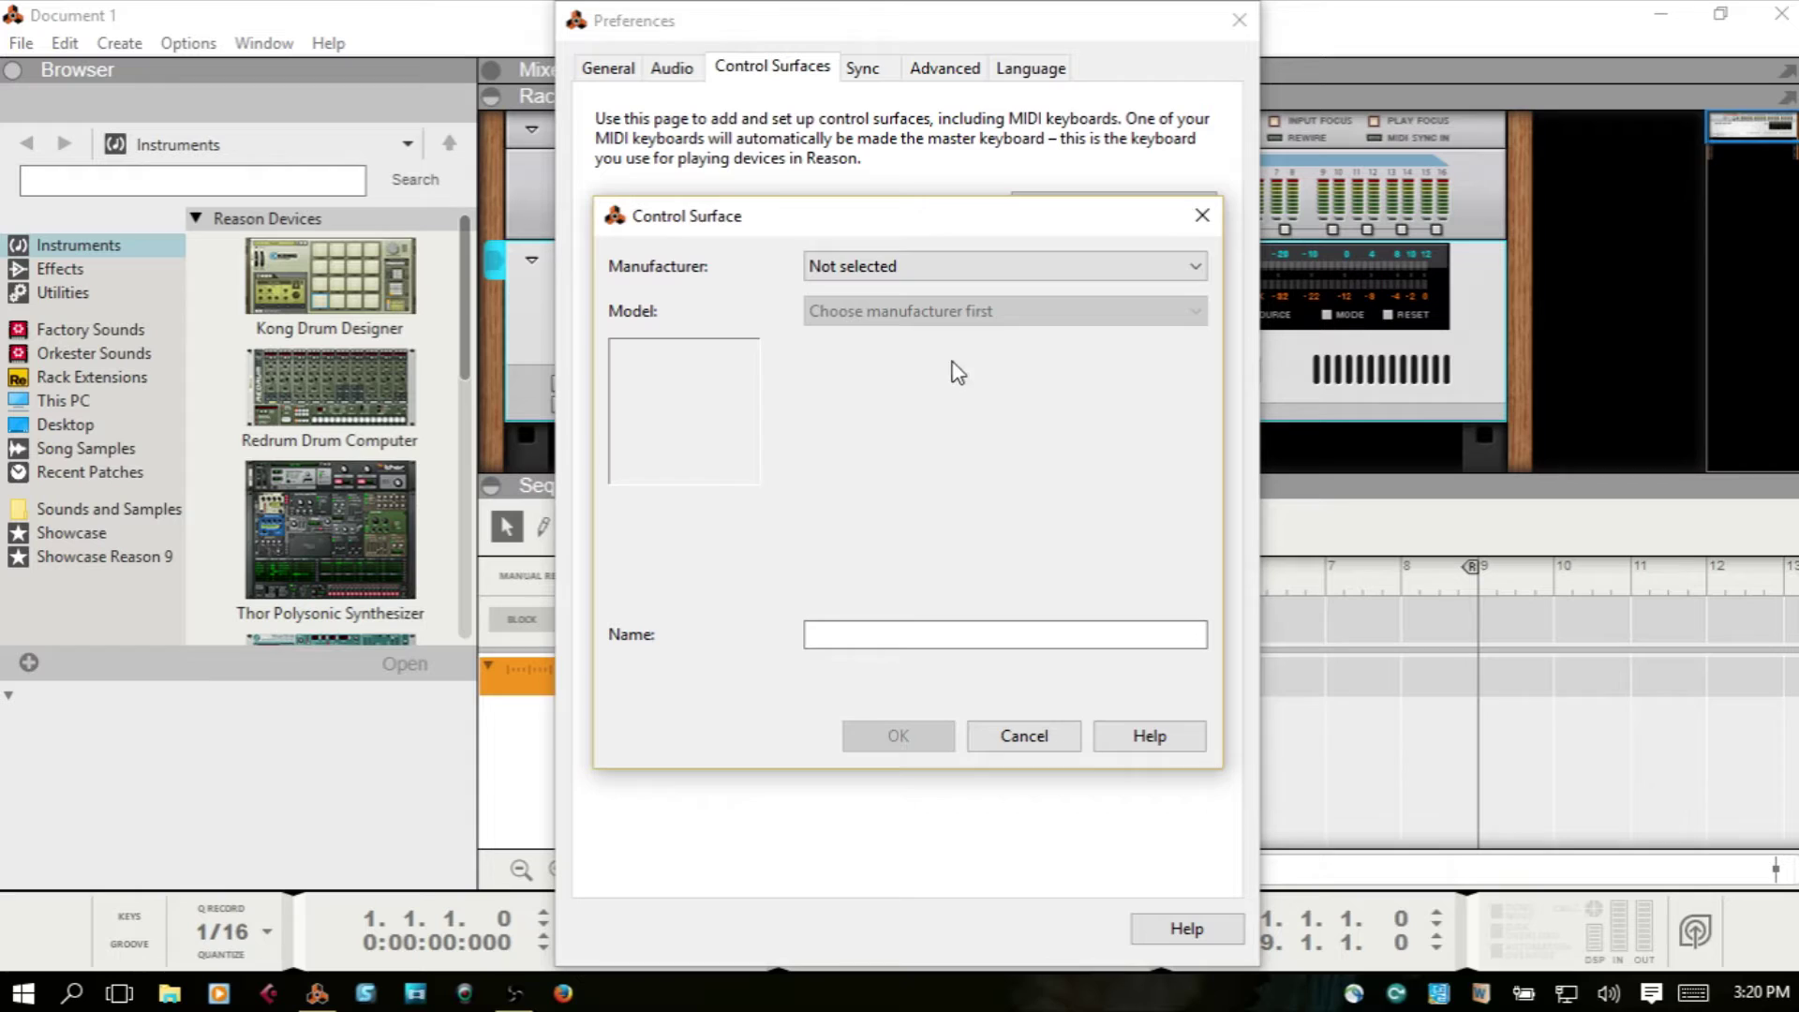
pyautogui.click(1093, 267)
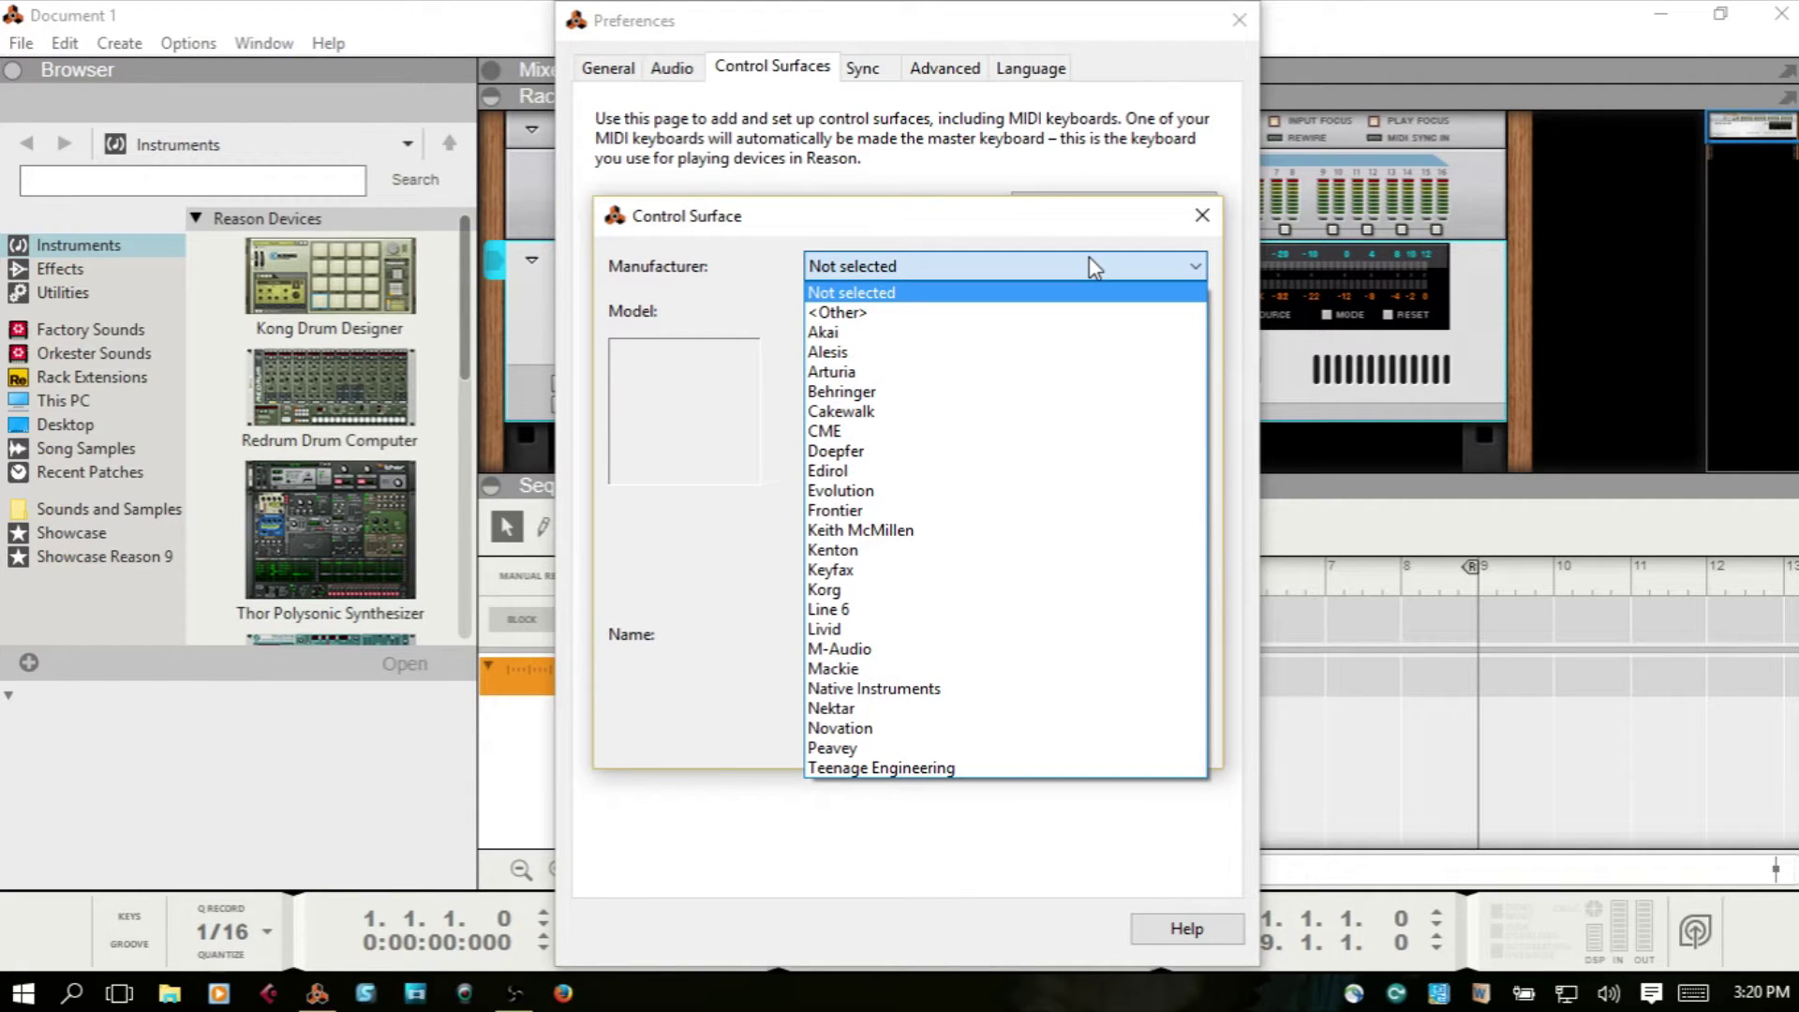
pyautogui.click(897, 334)
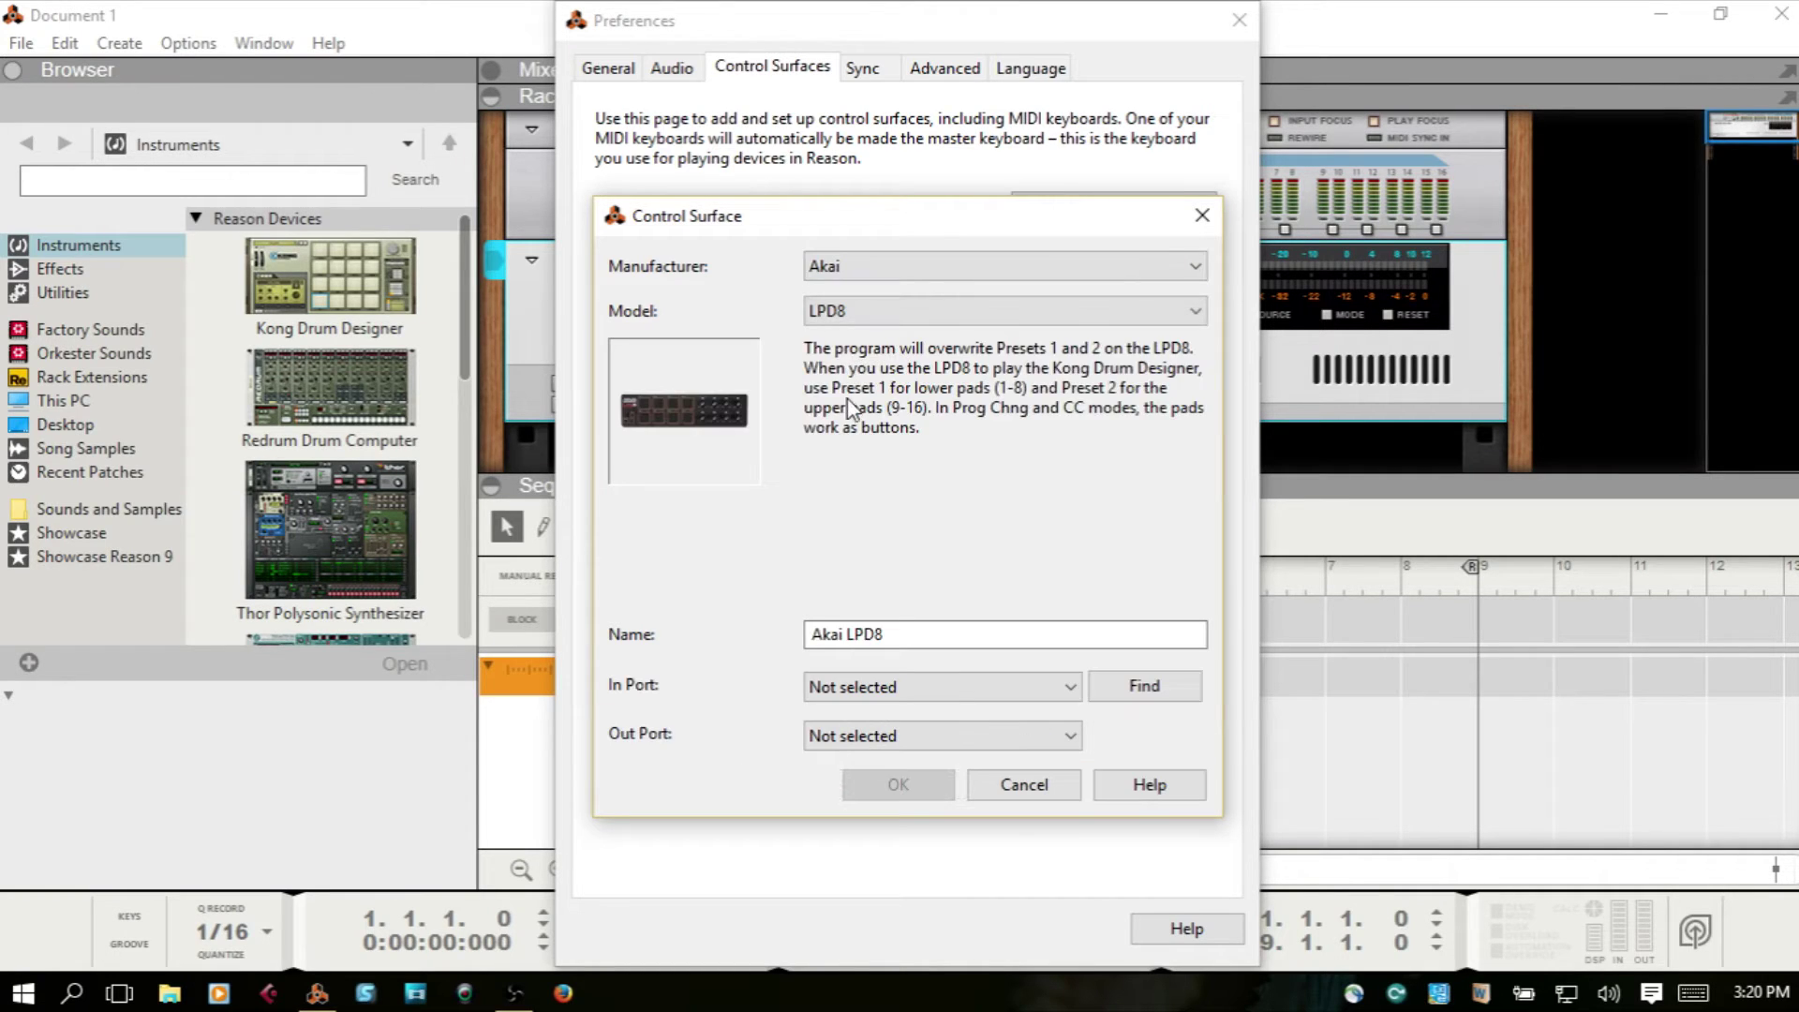
pyautogui.click(1199, 313)
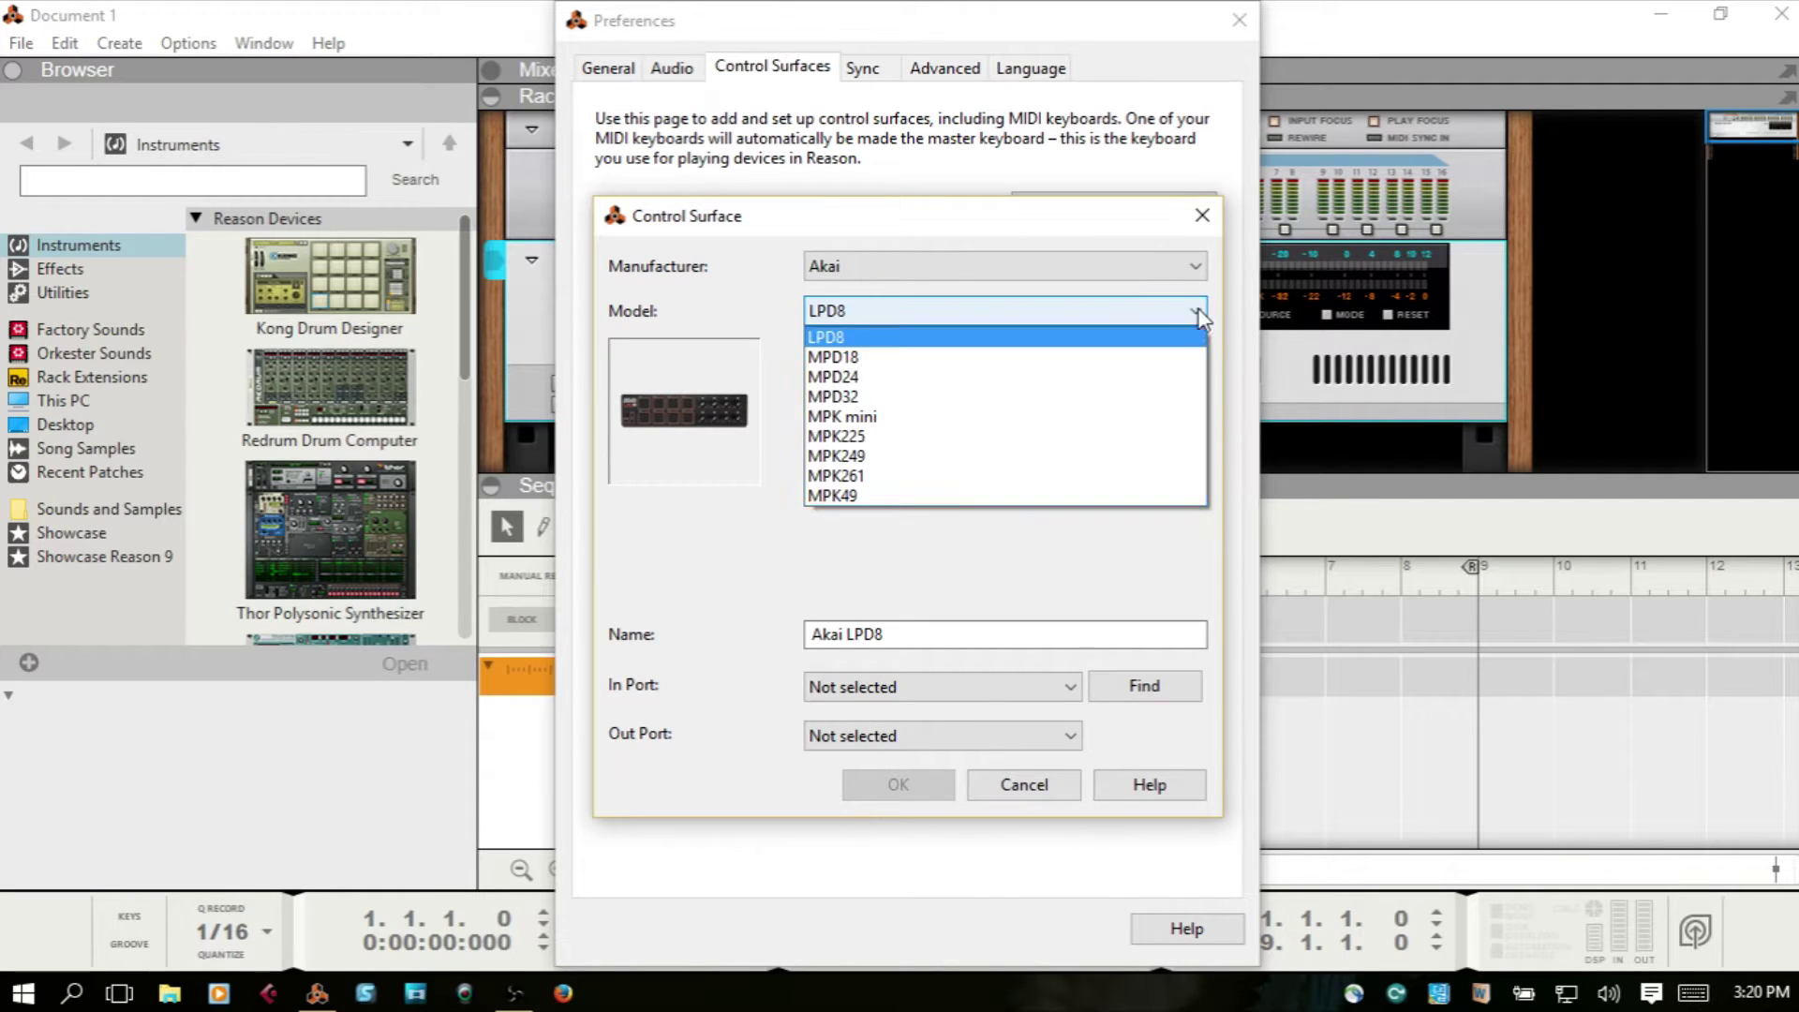
pyautogui.click(954, 417)
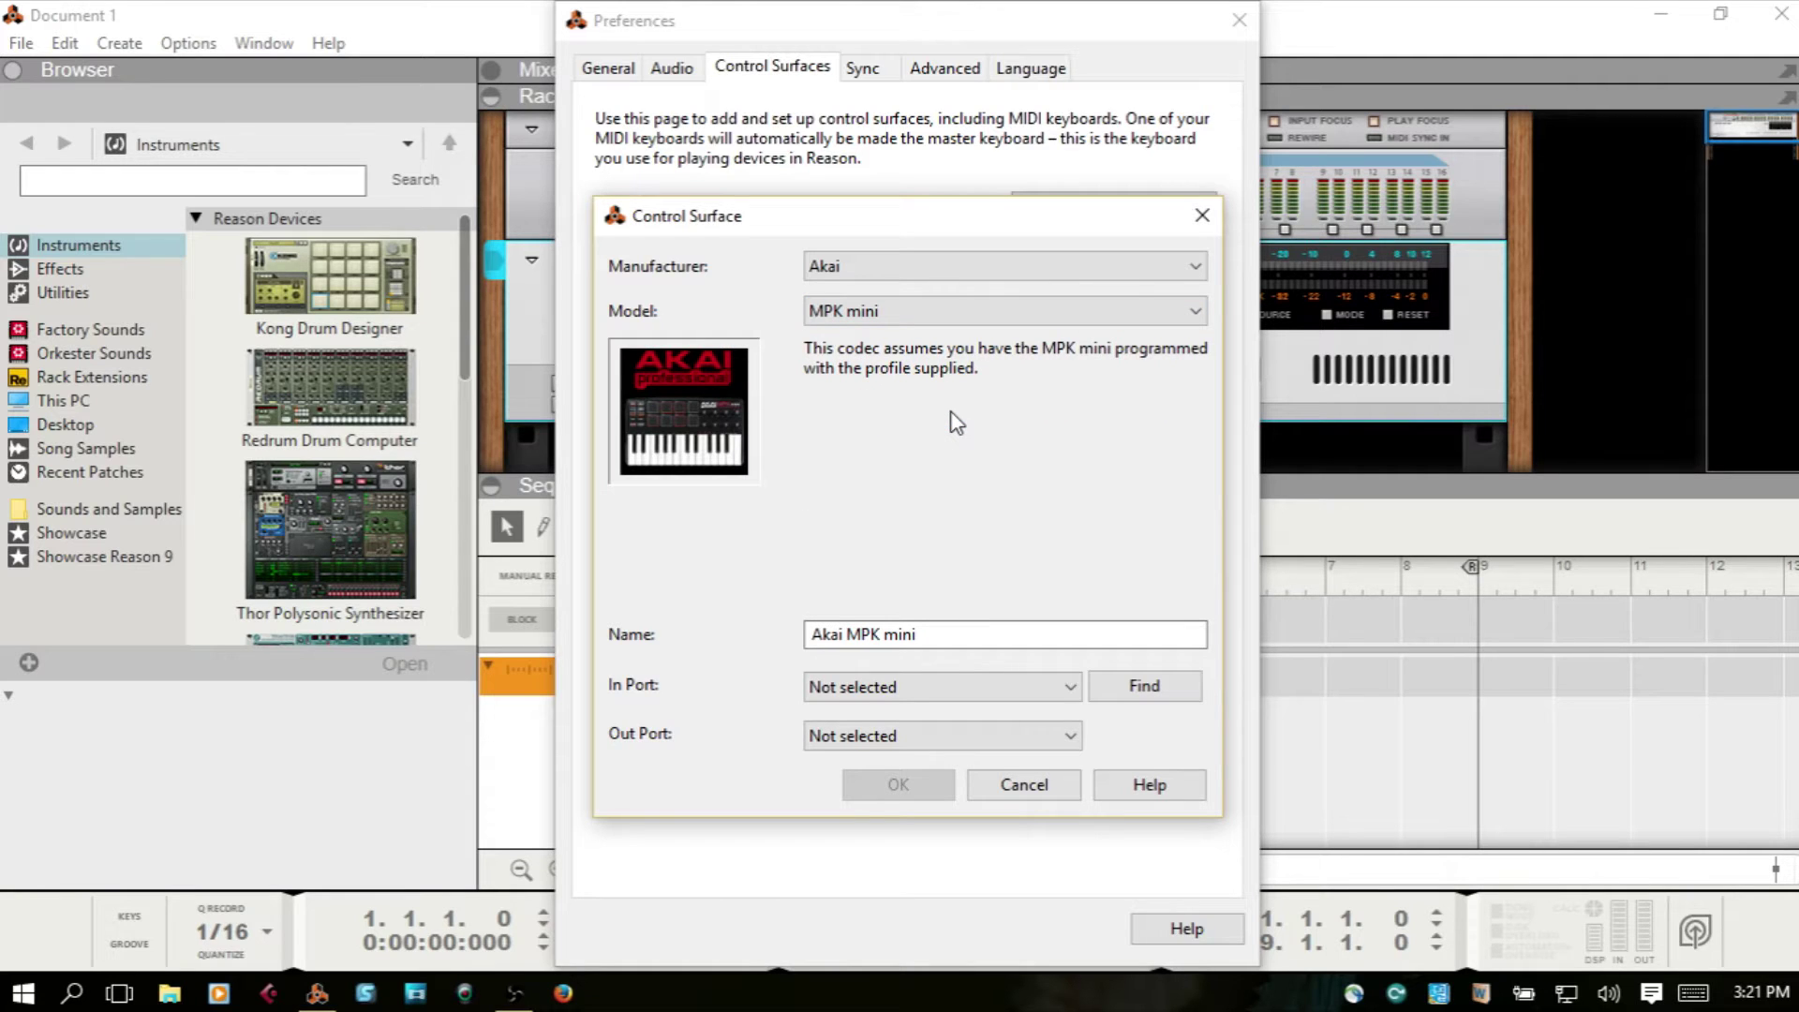
# Set both the In Port and Out Port to MPKmini2, then recheck both port lists.
pyautogui.click(1069, 693)
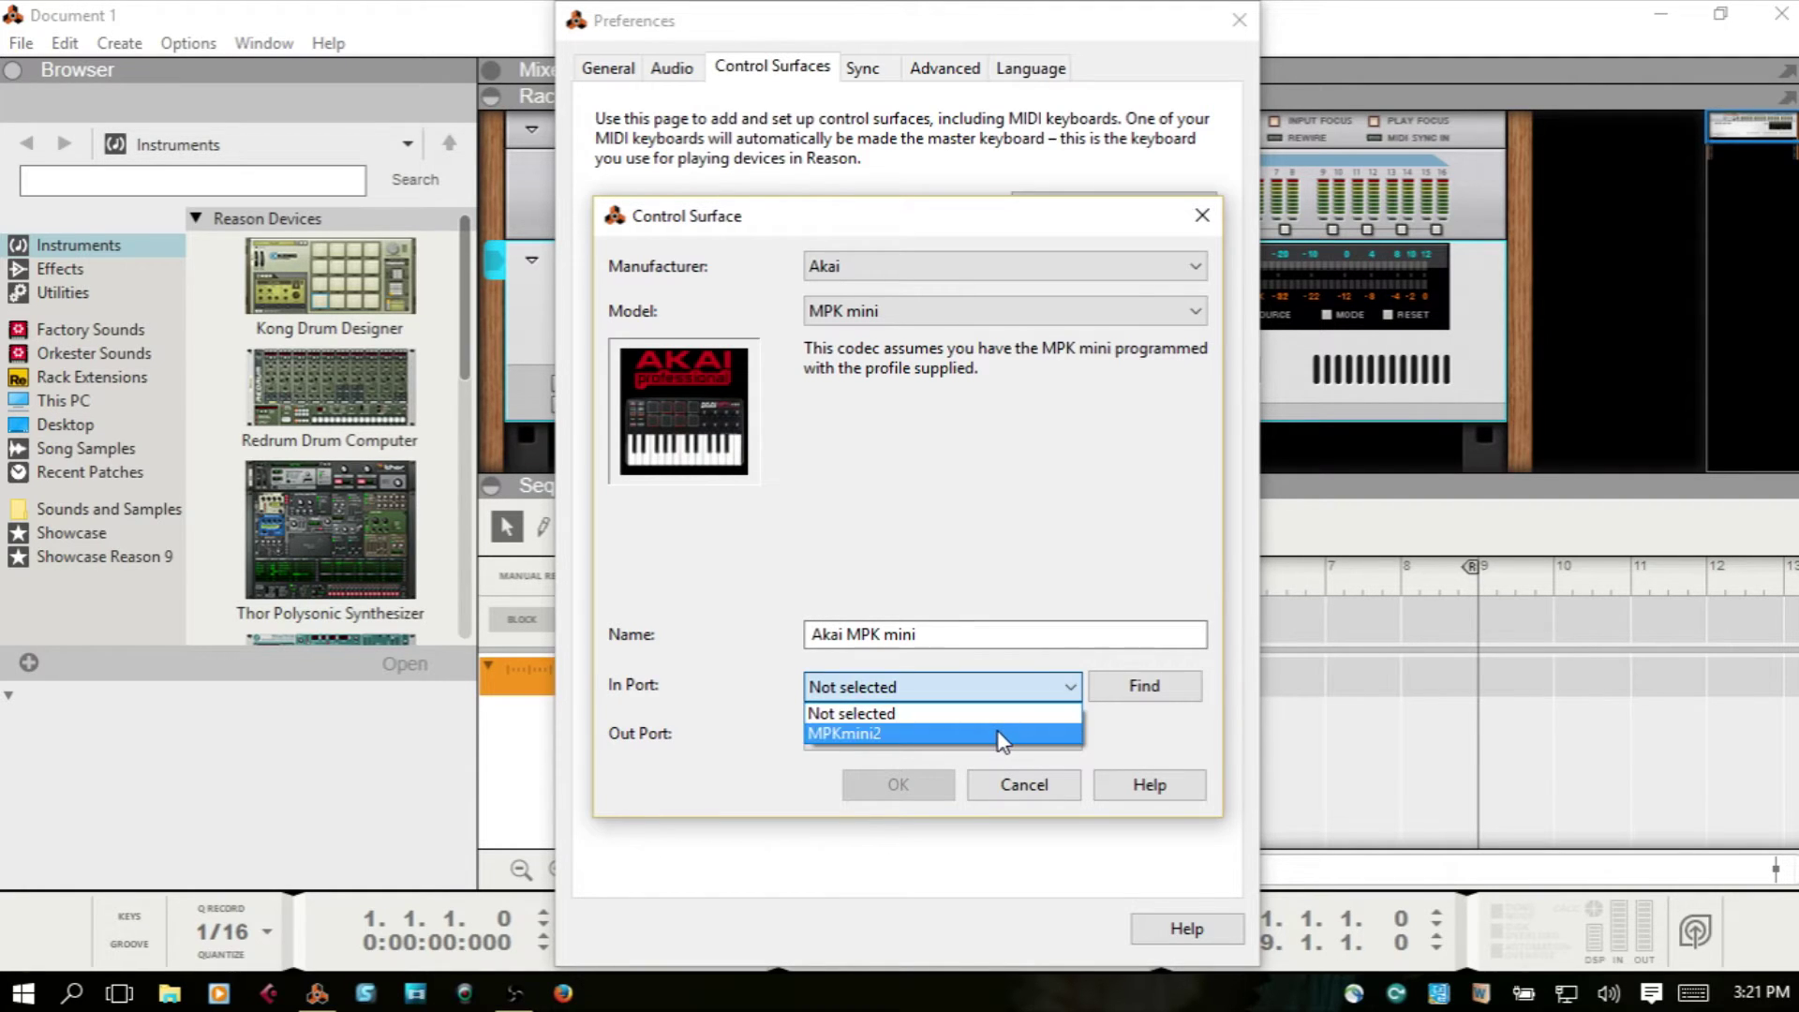
pyautogui.click(1001, 735)
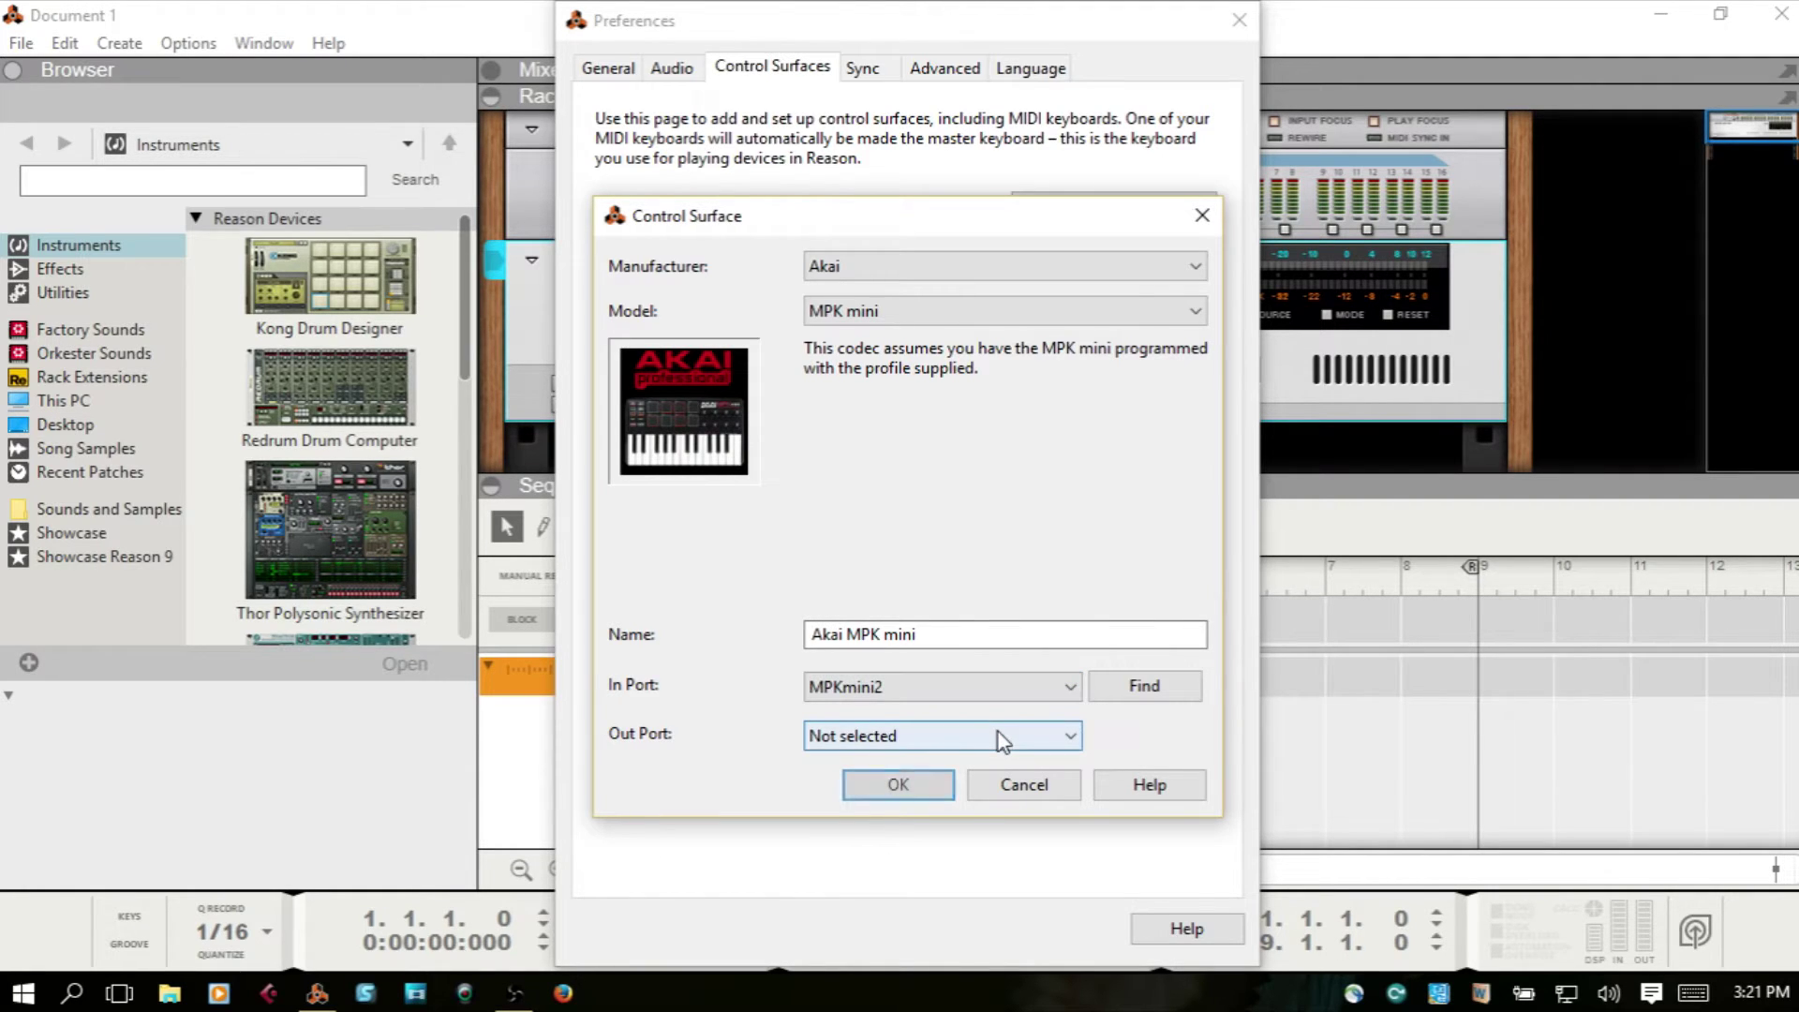
pyautogui.click(1071, 736)
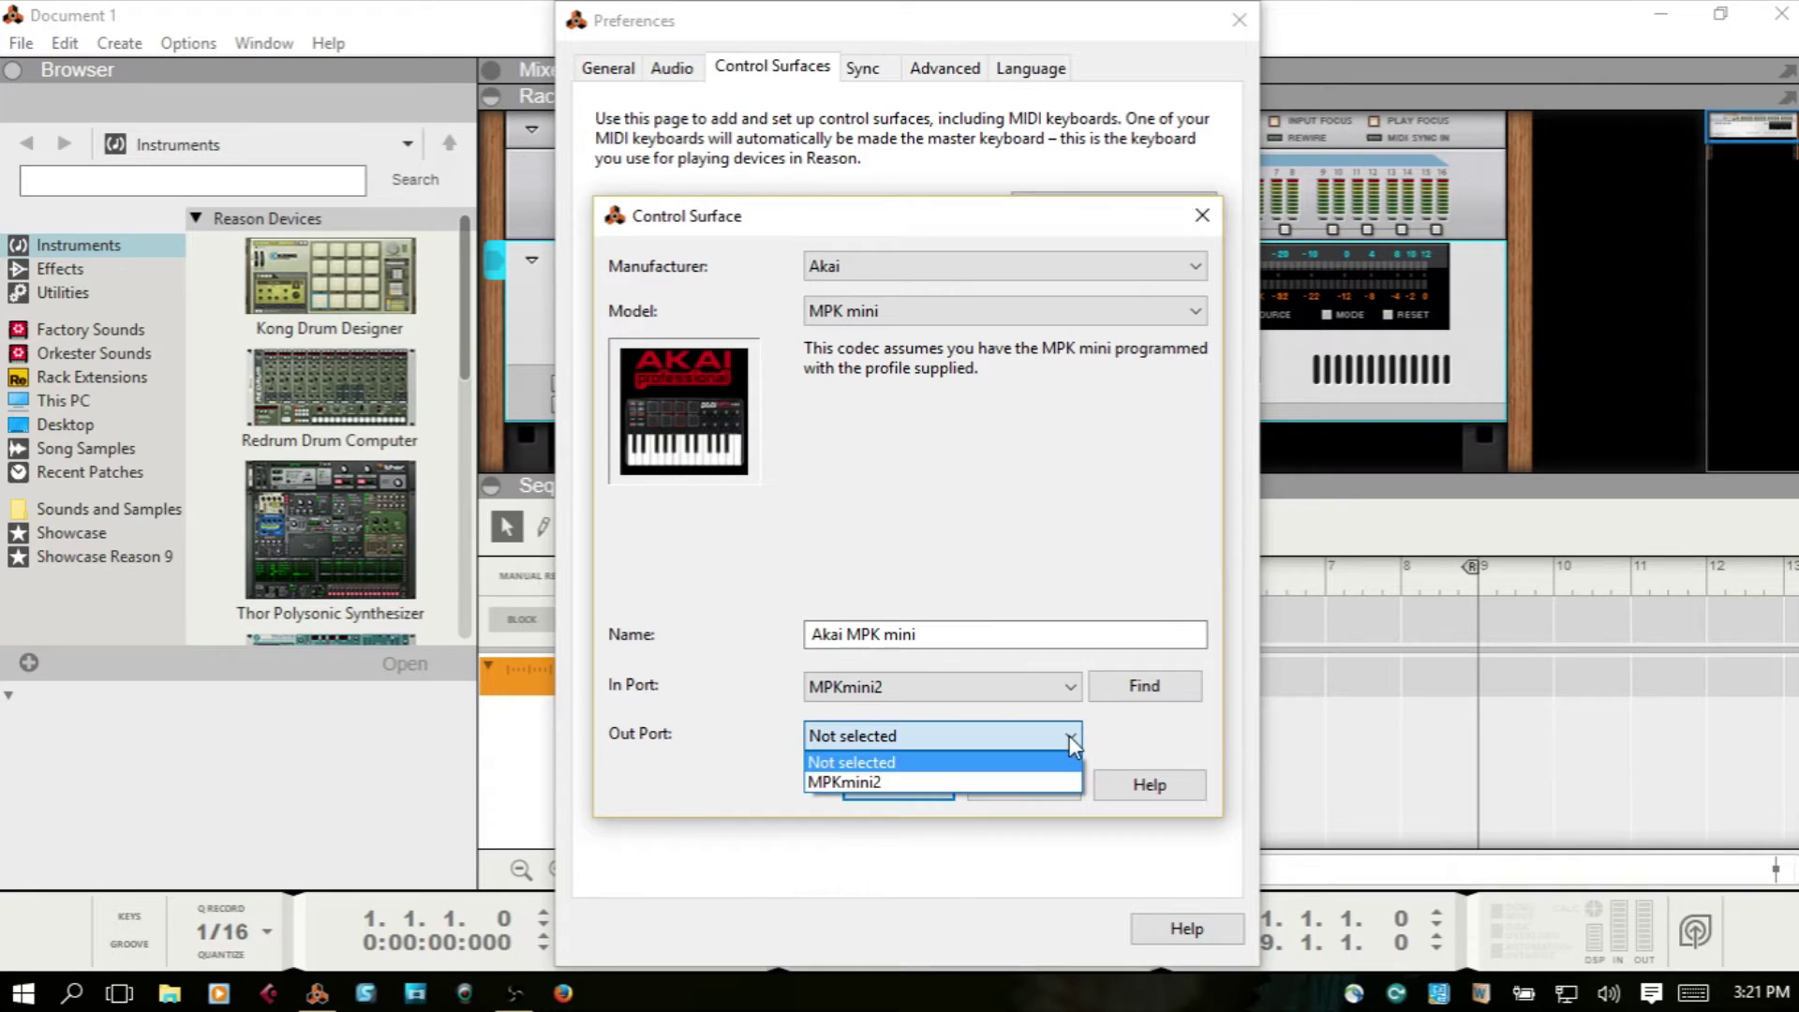
pyautogui.click(1005, 777)
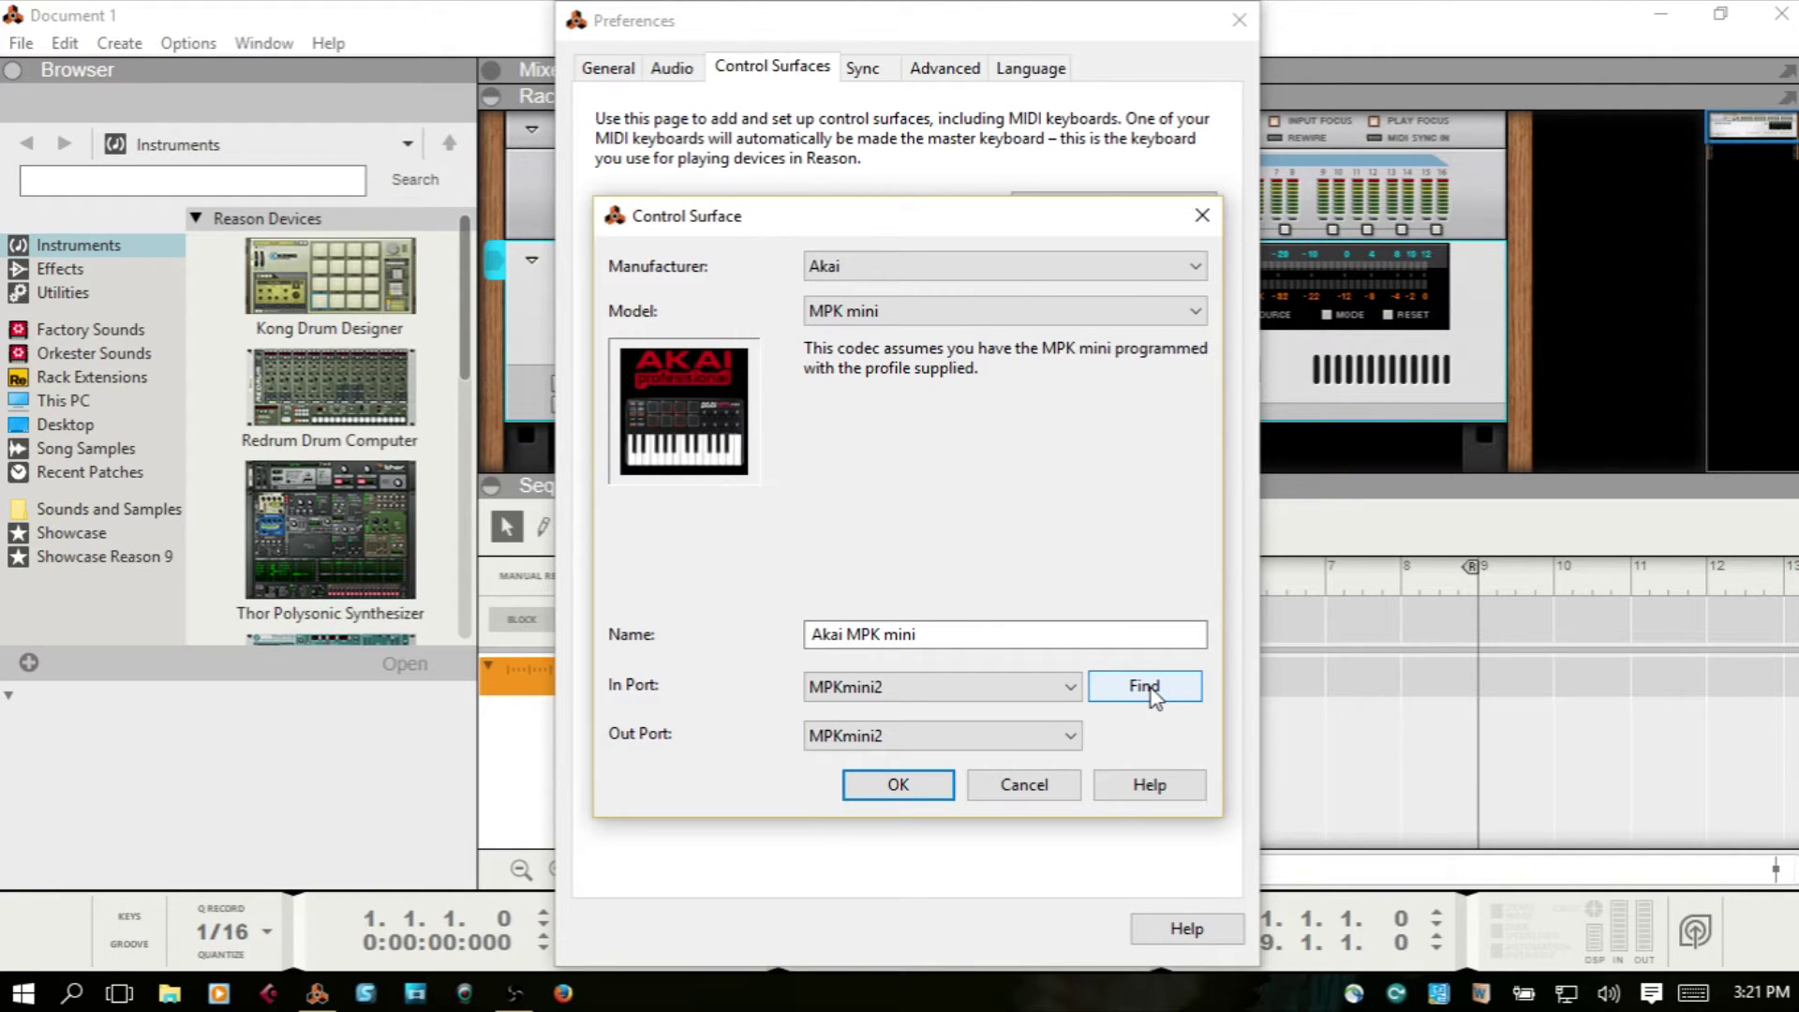
pyautogui.click(1074, 686)
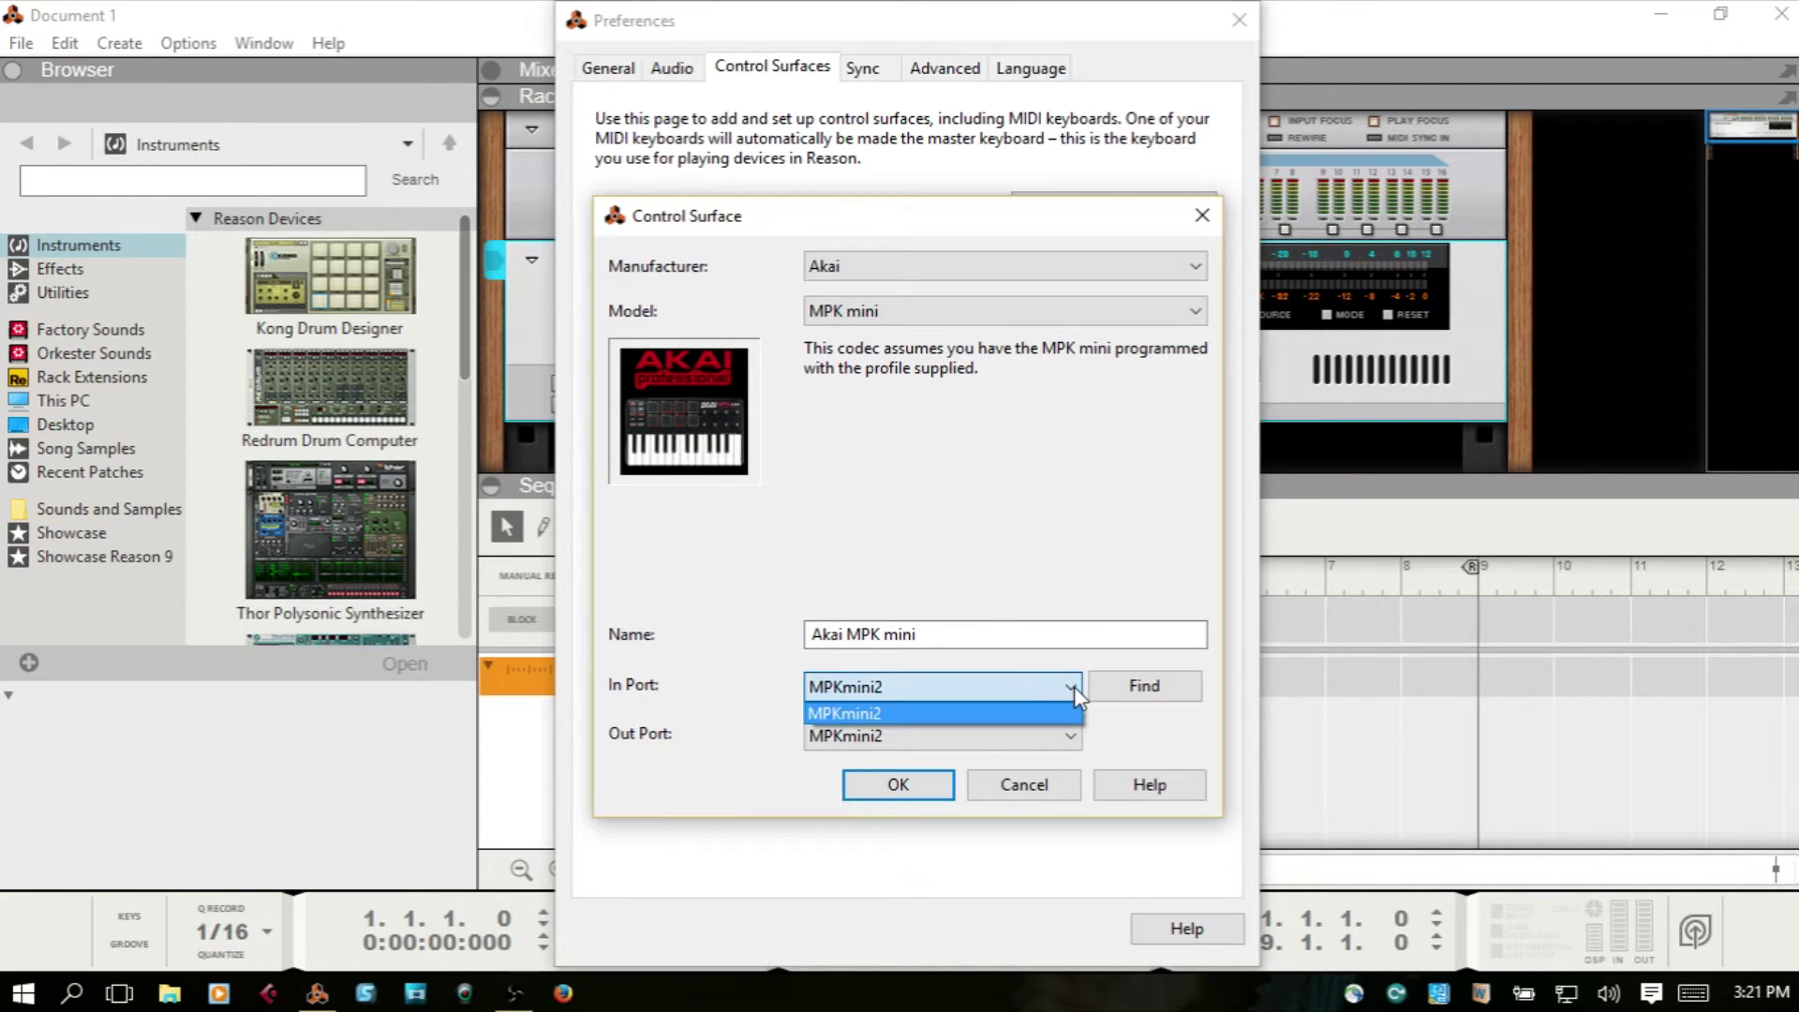
pyautogui.click(718, 665)
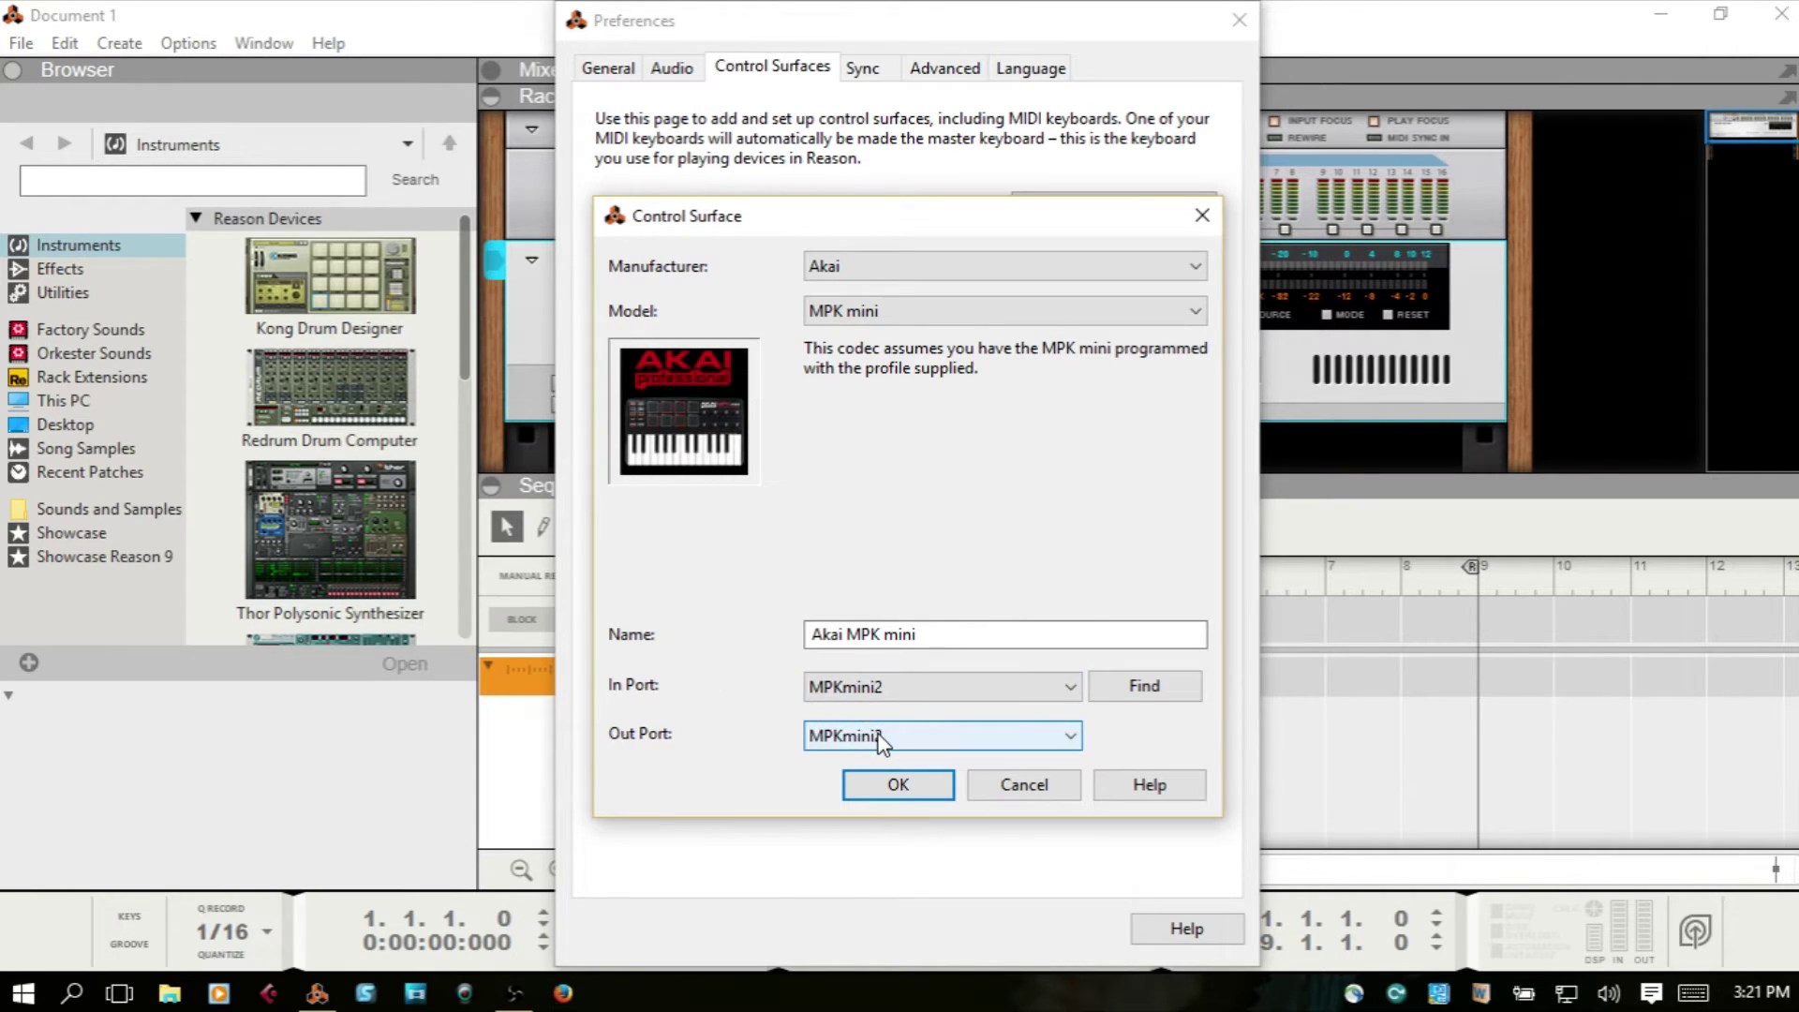
pyautogui.click(880, 733)
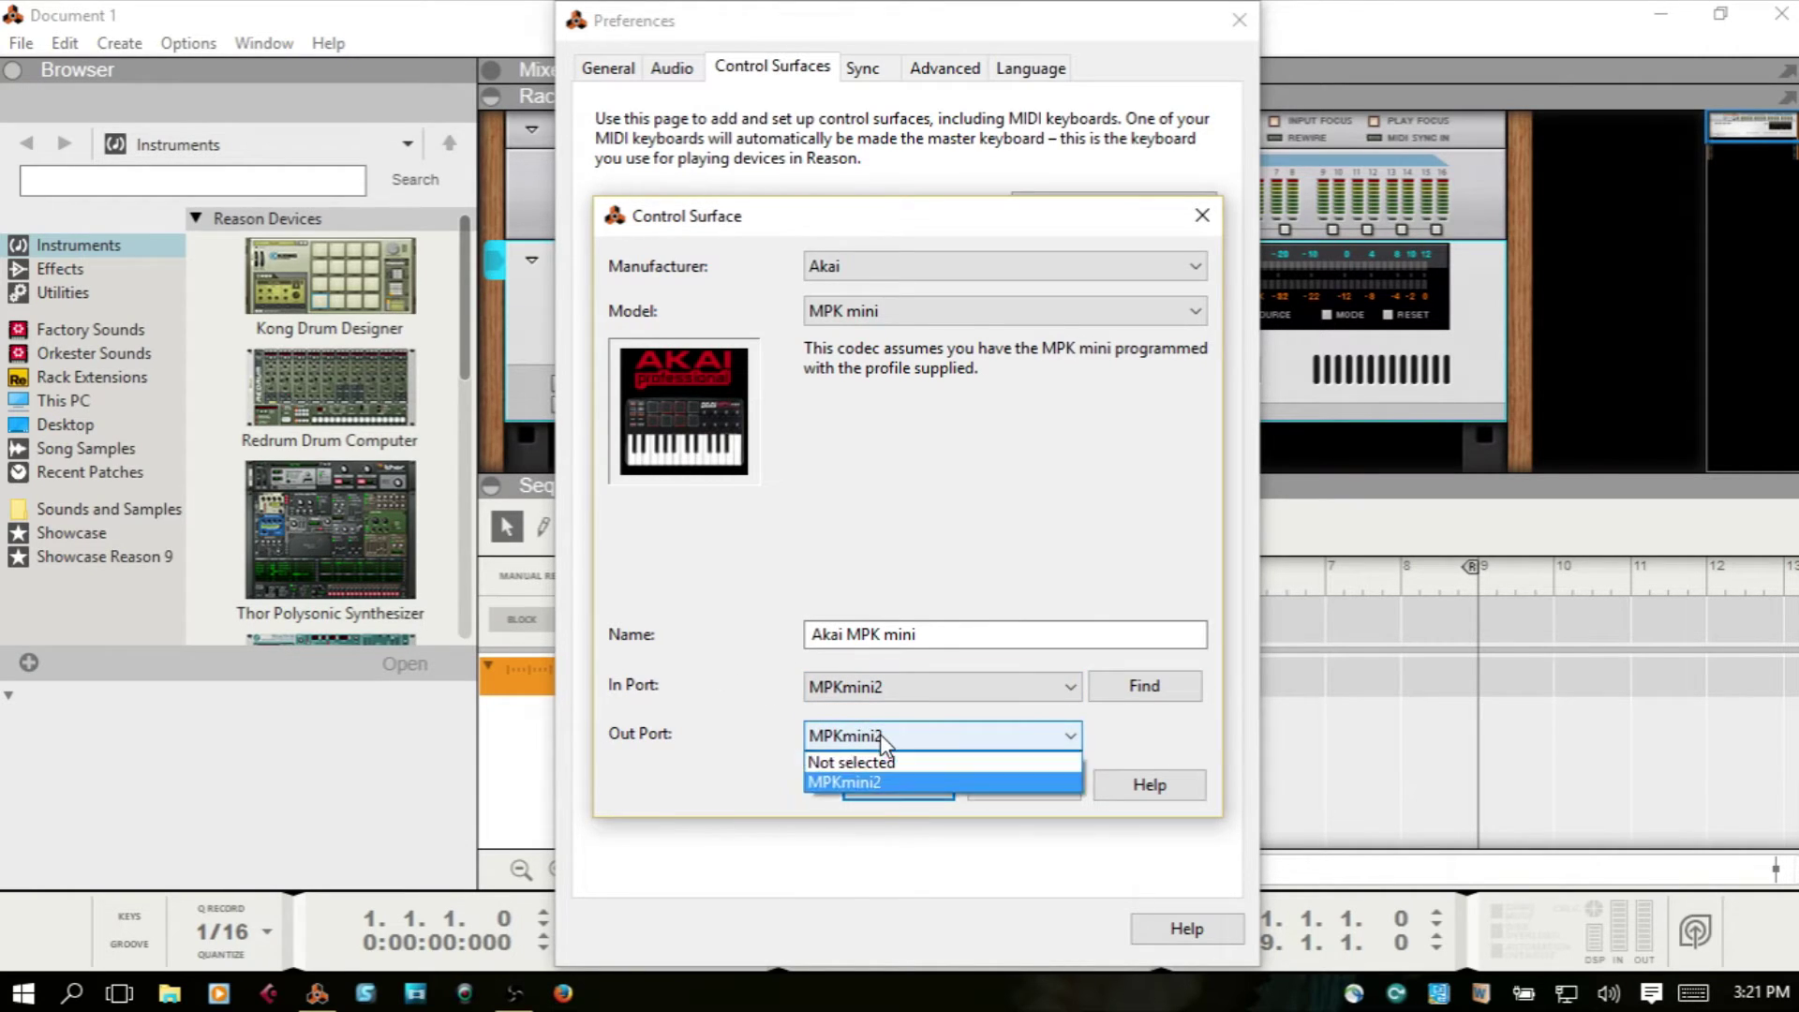
pyautogui.click(779, 724)
pyautogui.click(861, 689)
pyautogui.click(748, 686)
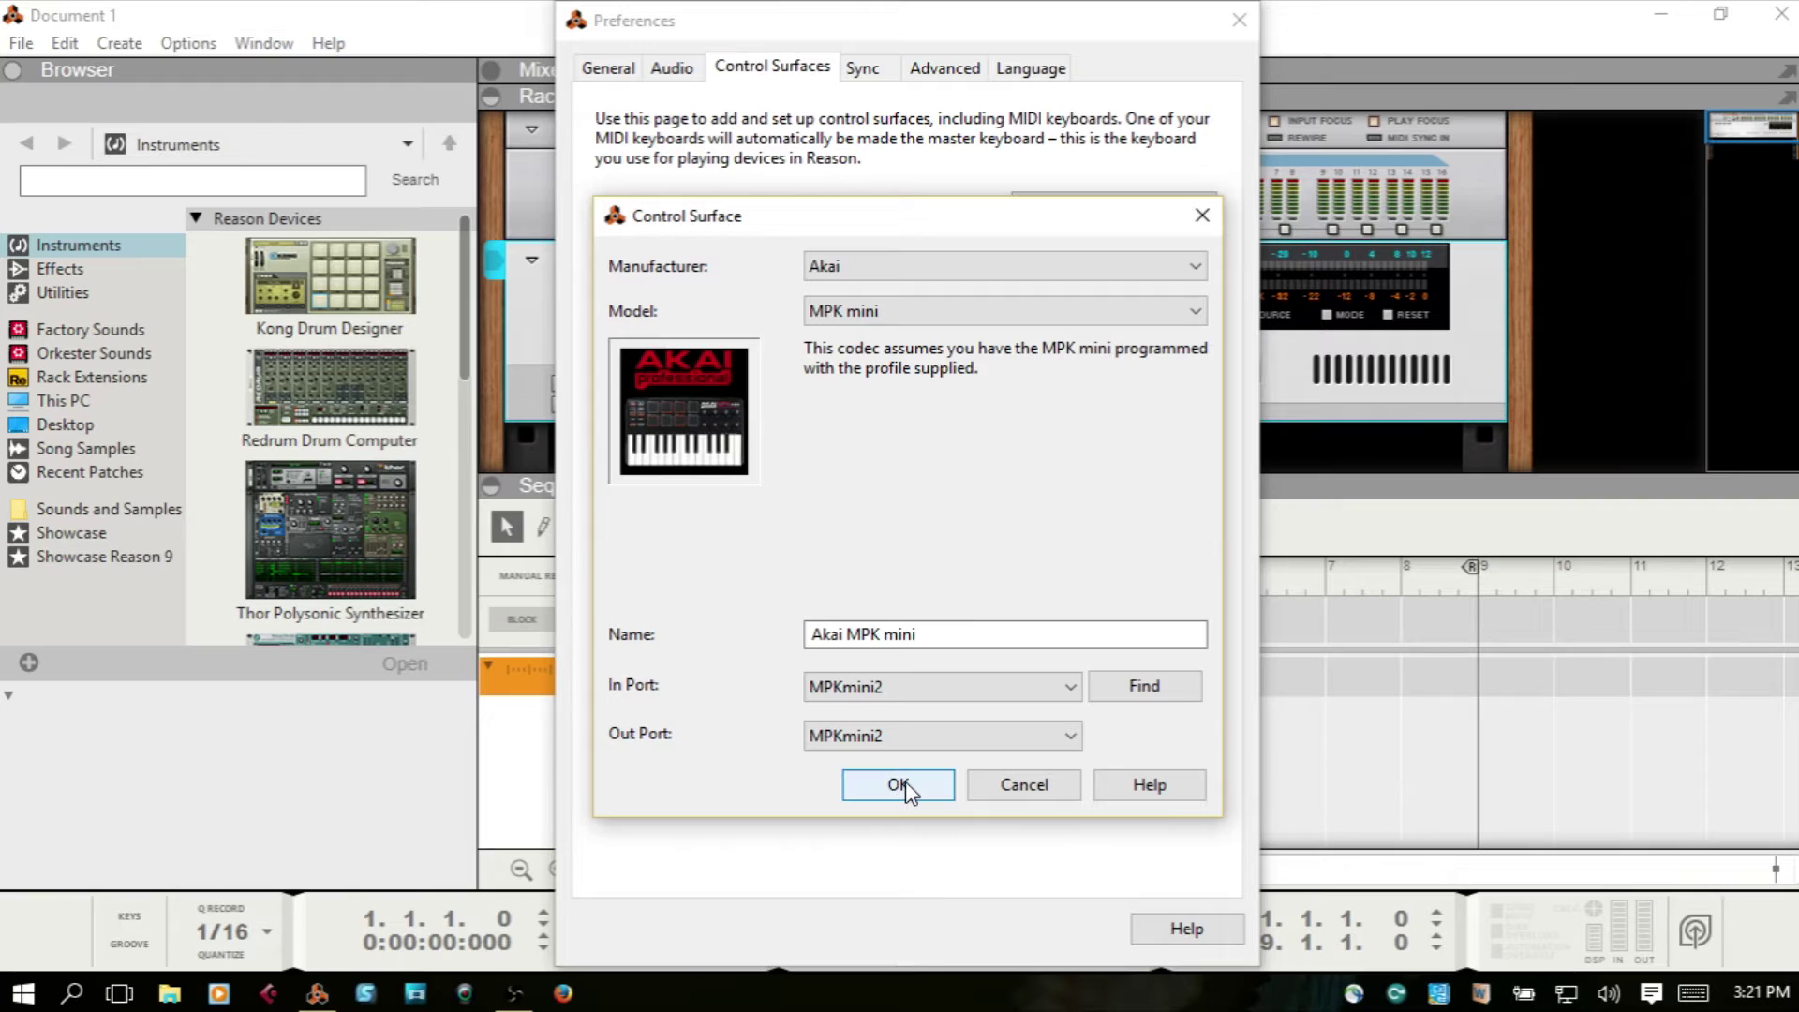
# Cancel the MPK mini setup, run Auto-detect surfaces, and dismiss the 'No keyboards' message.
pyautogui.click(1024, 786)
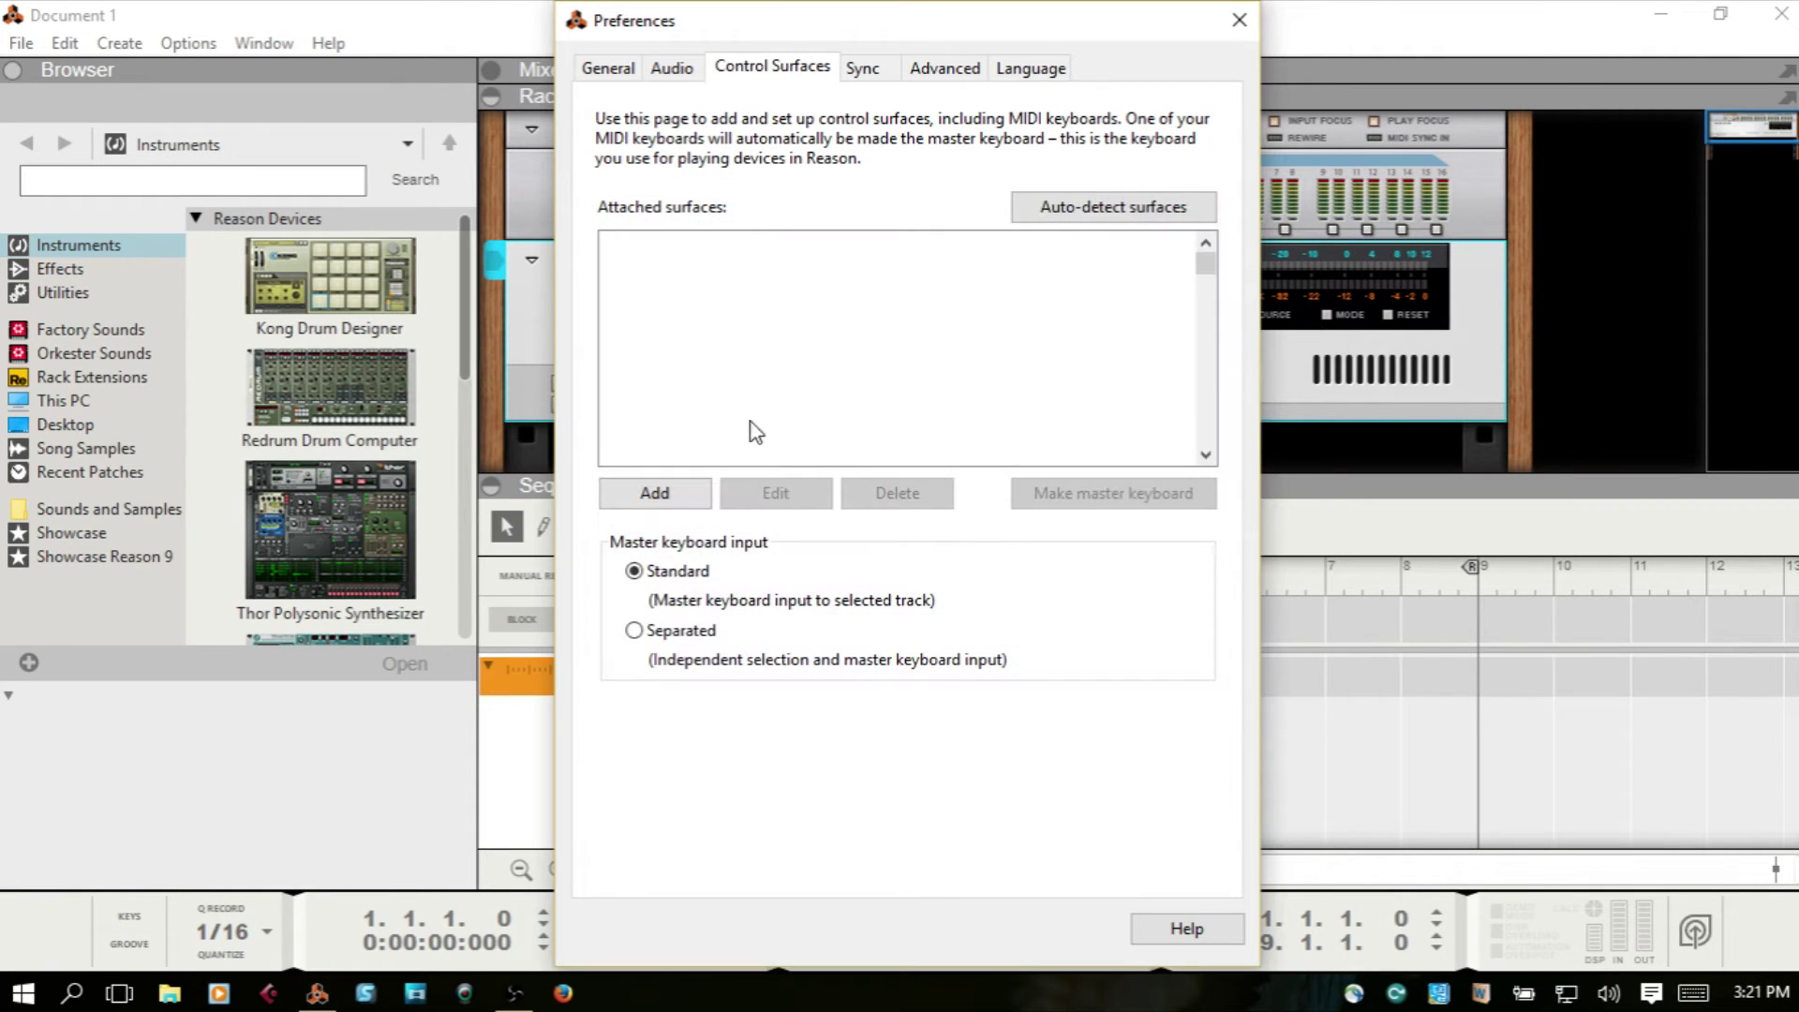
pyautogui.click(1099, 212)
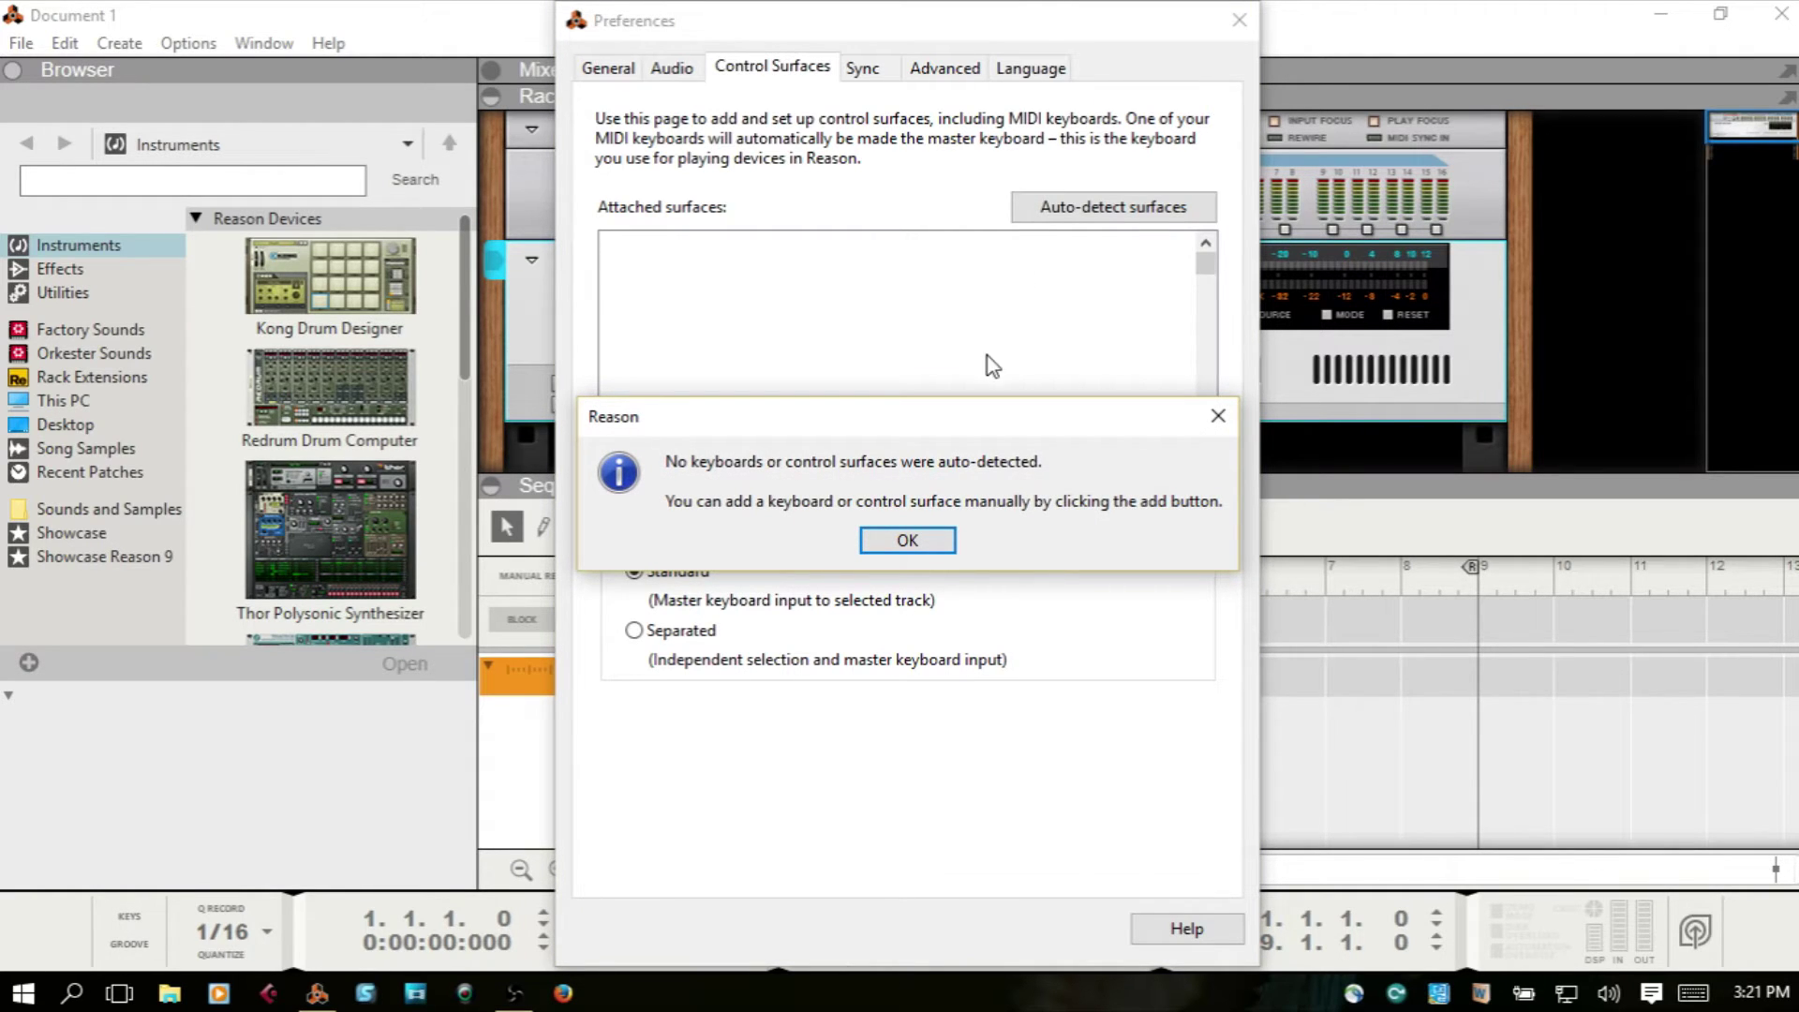
pyautogui.click(907, 553)
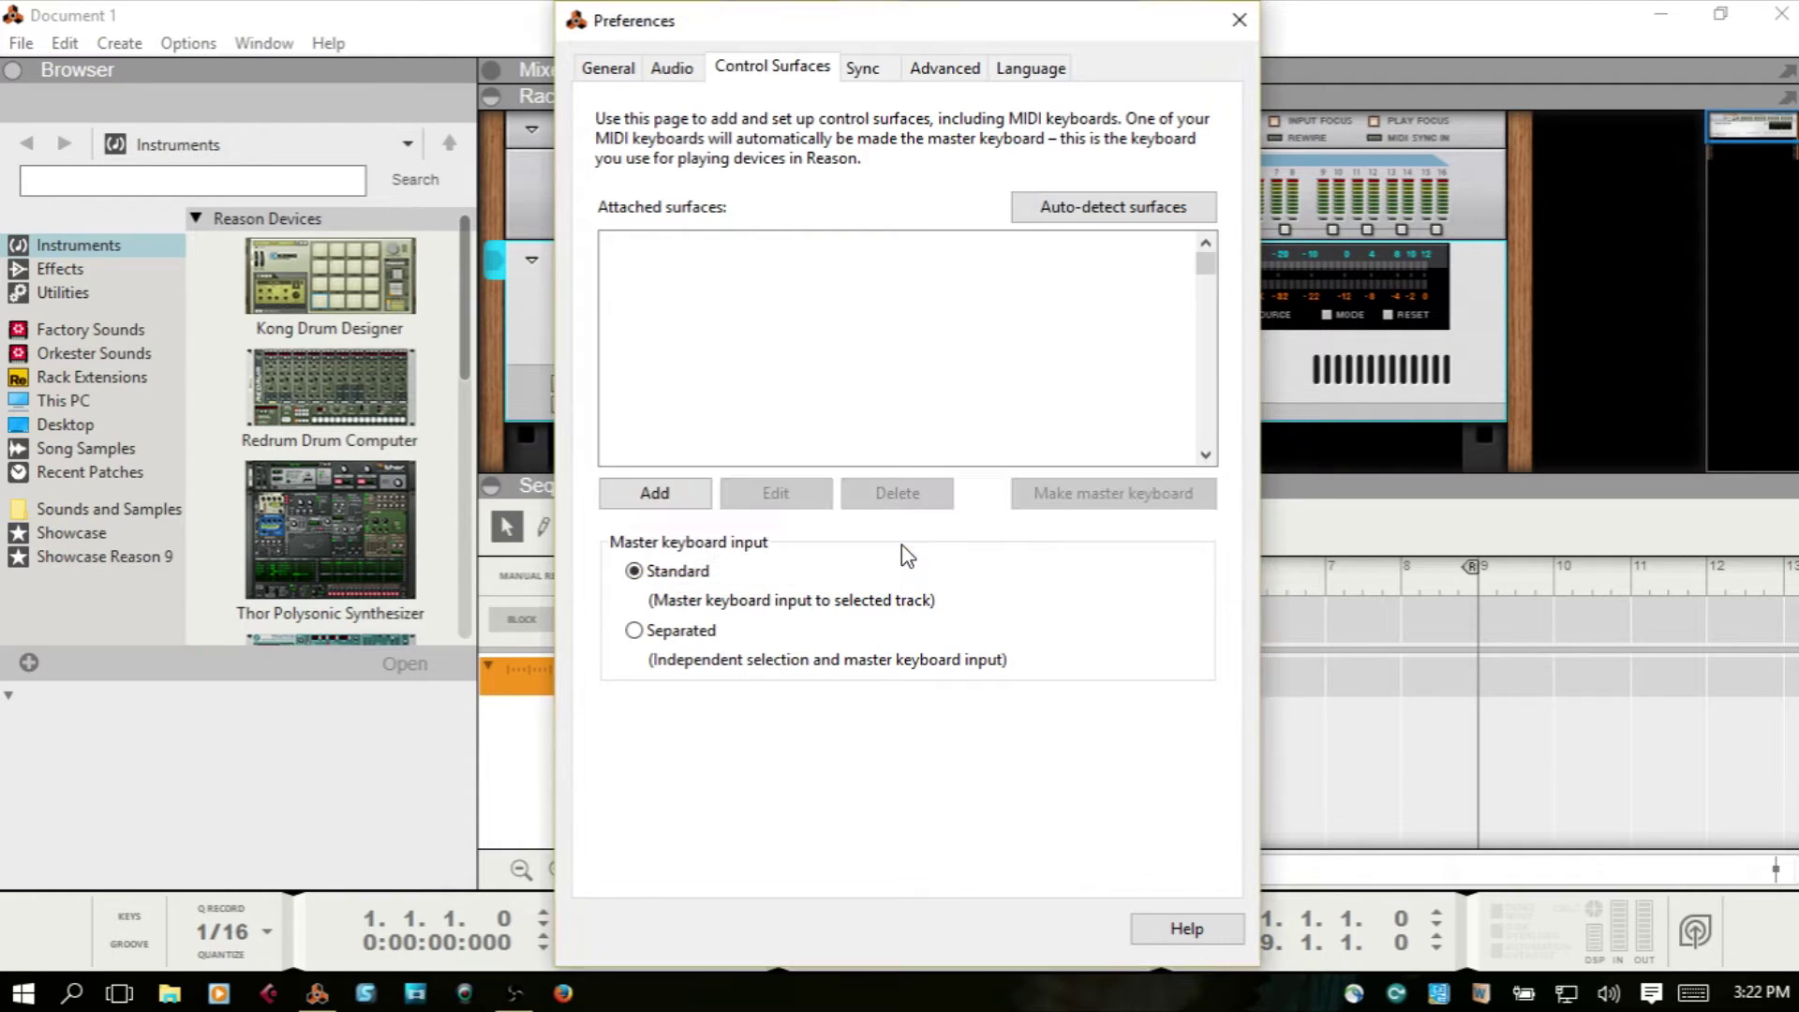
# Add a control surface with Akai as manufacturer and MPK mini as model.
pyautogui.click(653, 494)
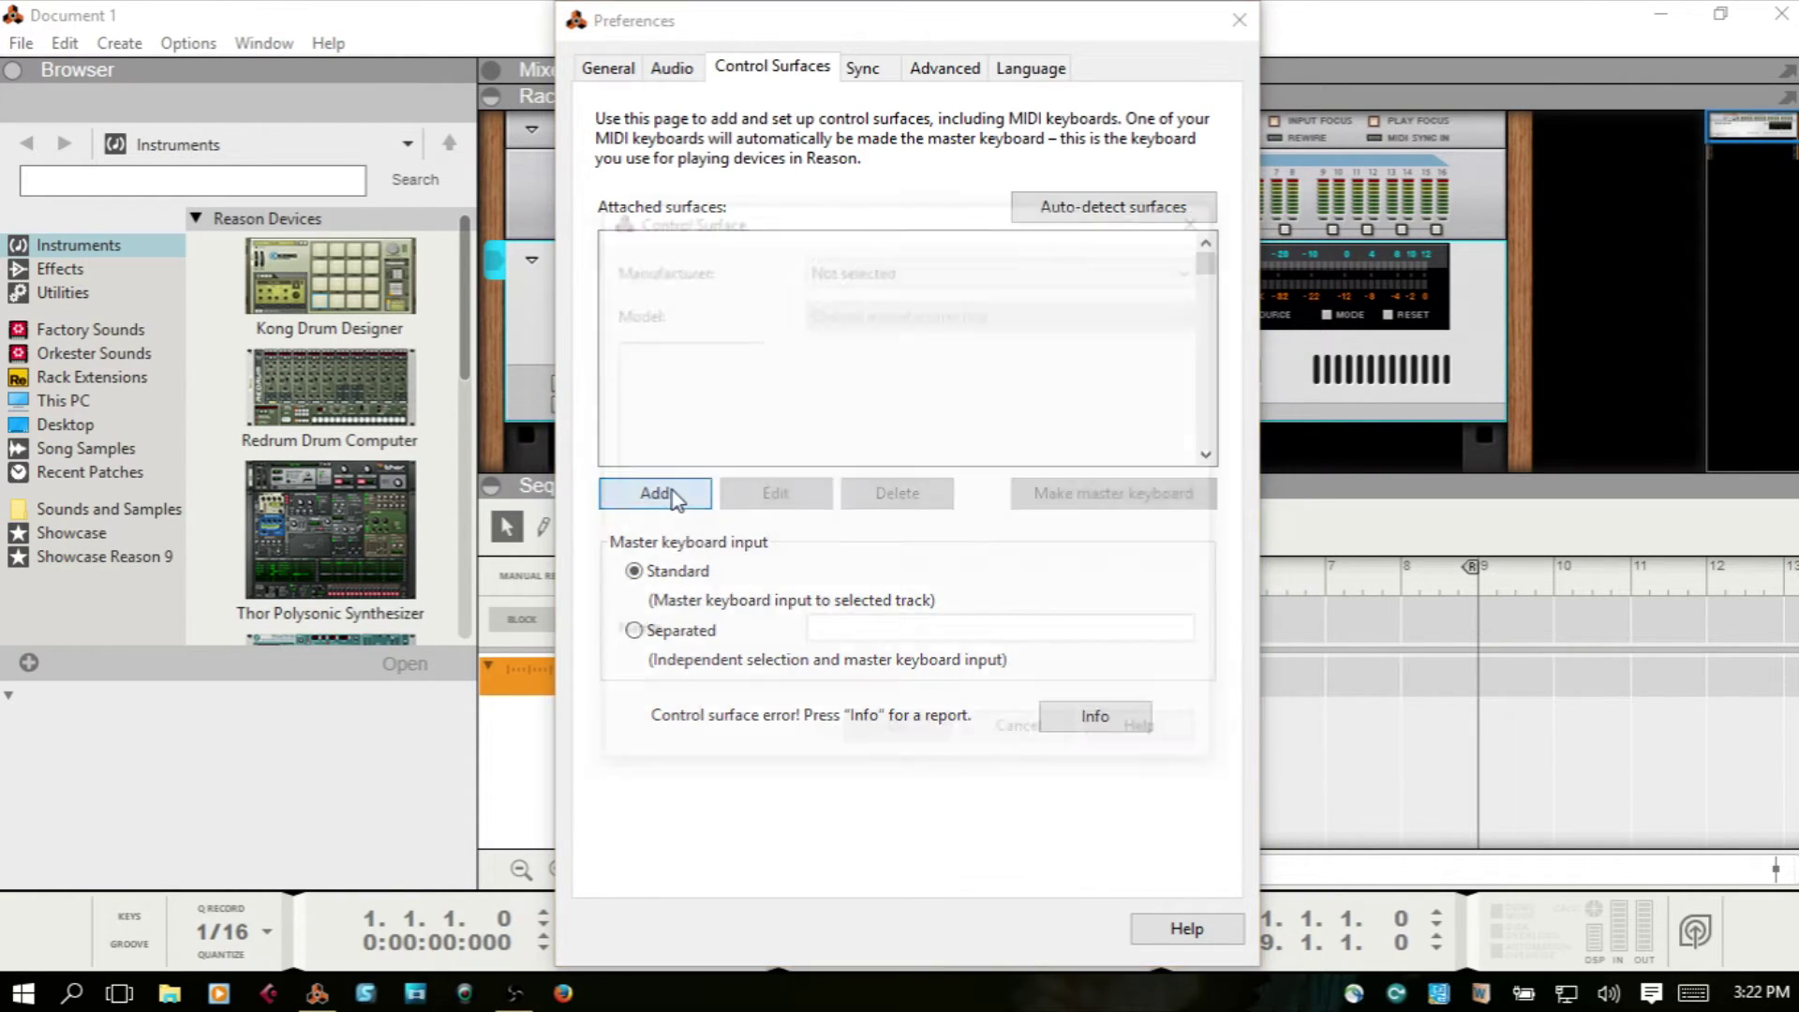
pyautogui.click(965, 271)
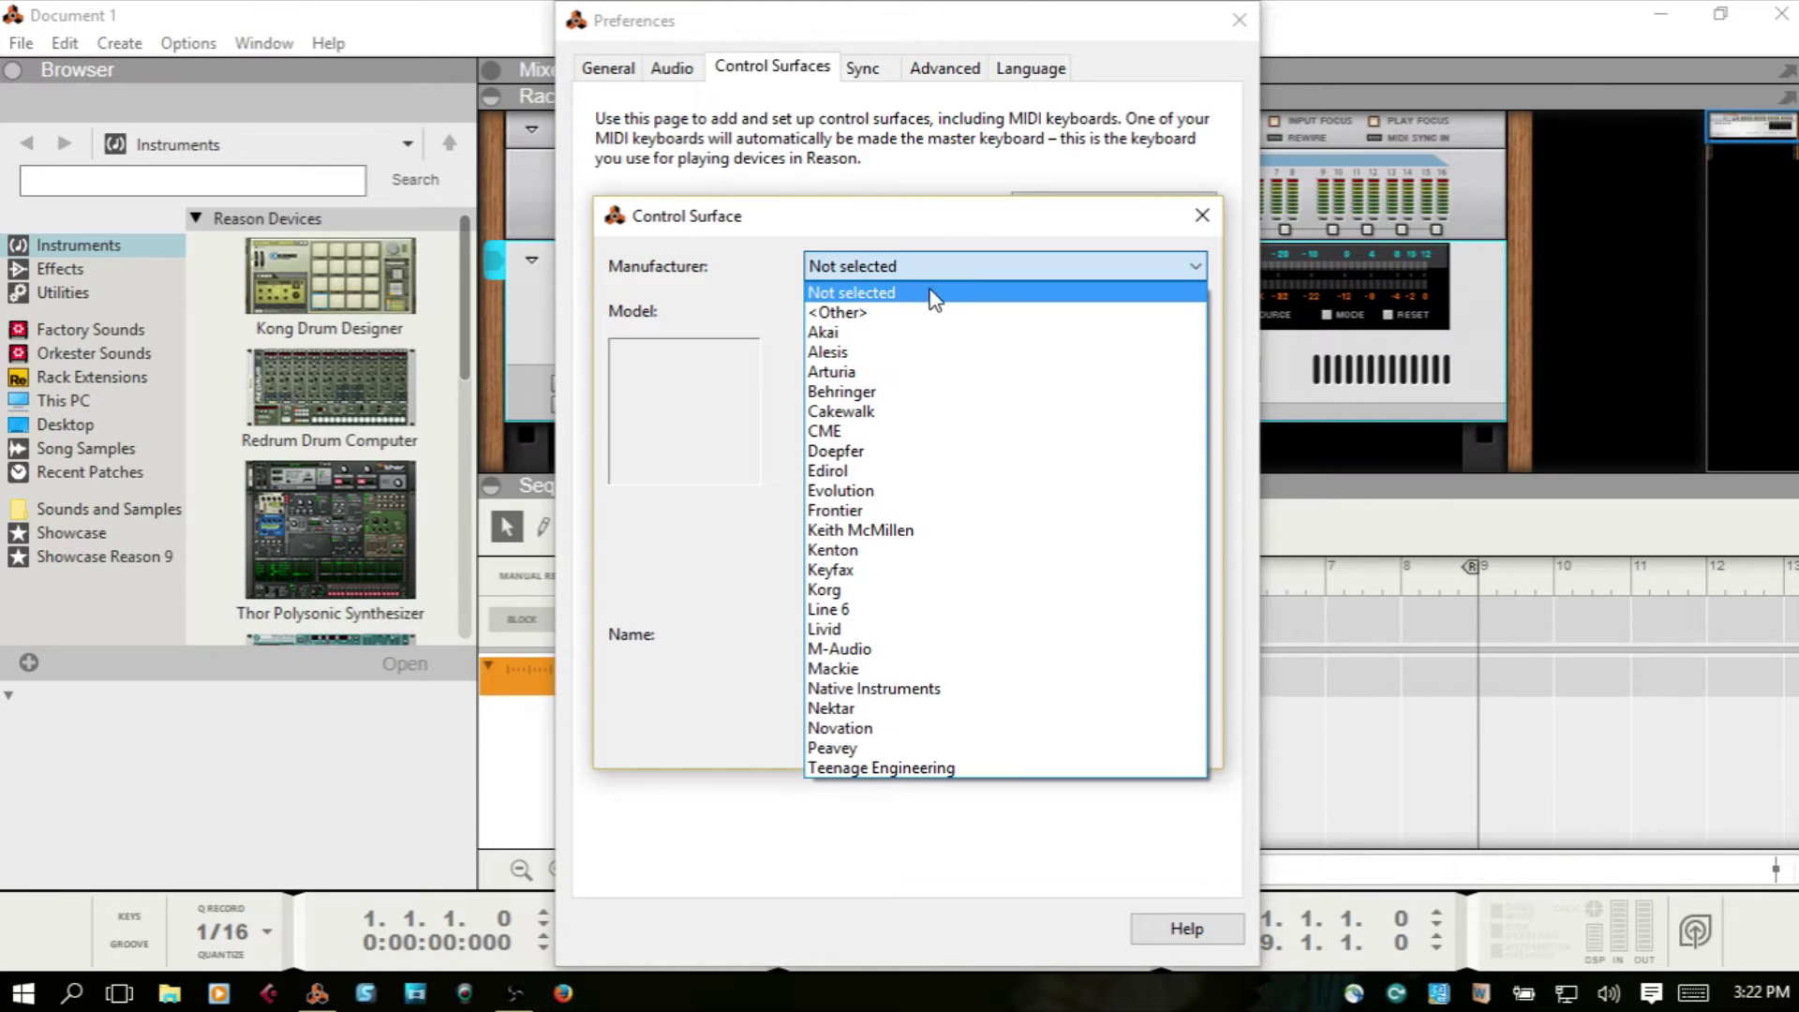
pyautogui.click(907, 343)
pyautogui.click(968, 319)
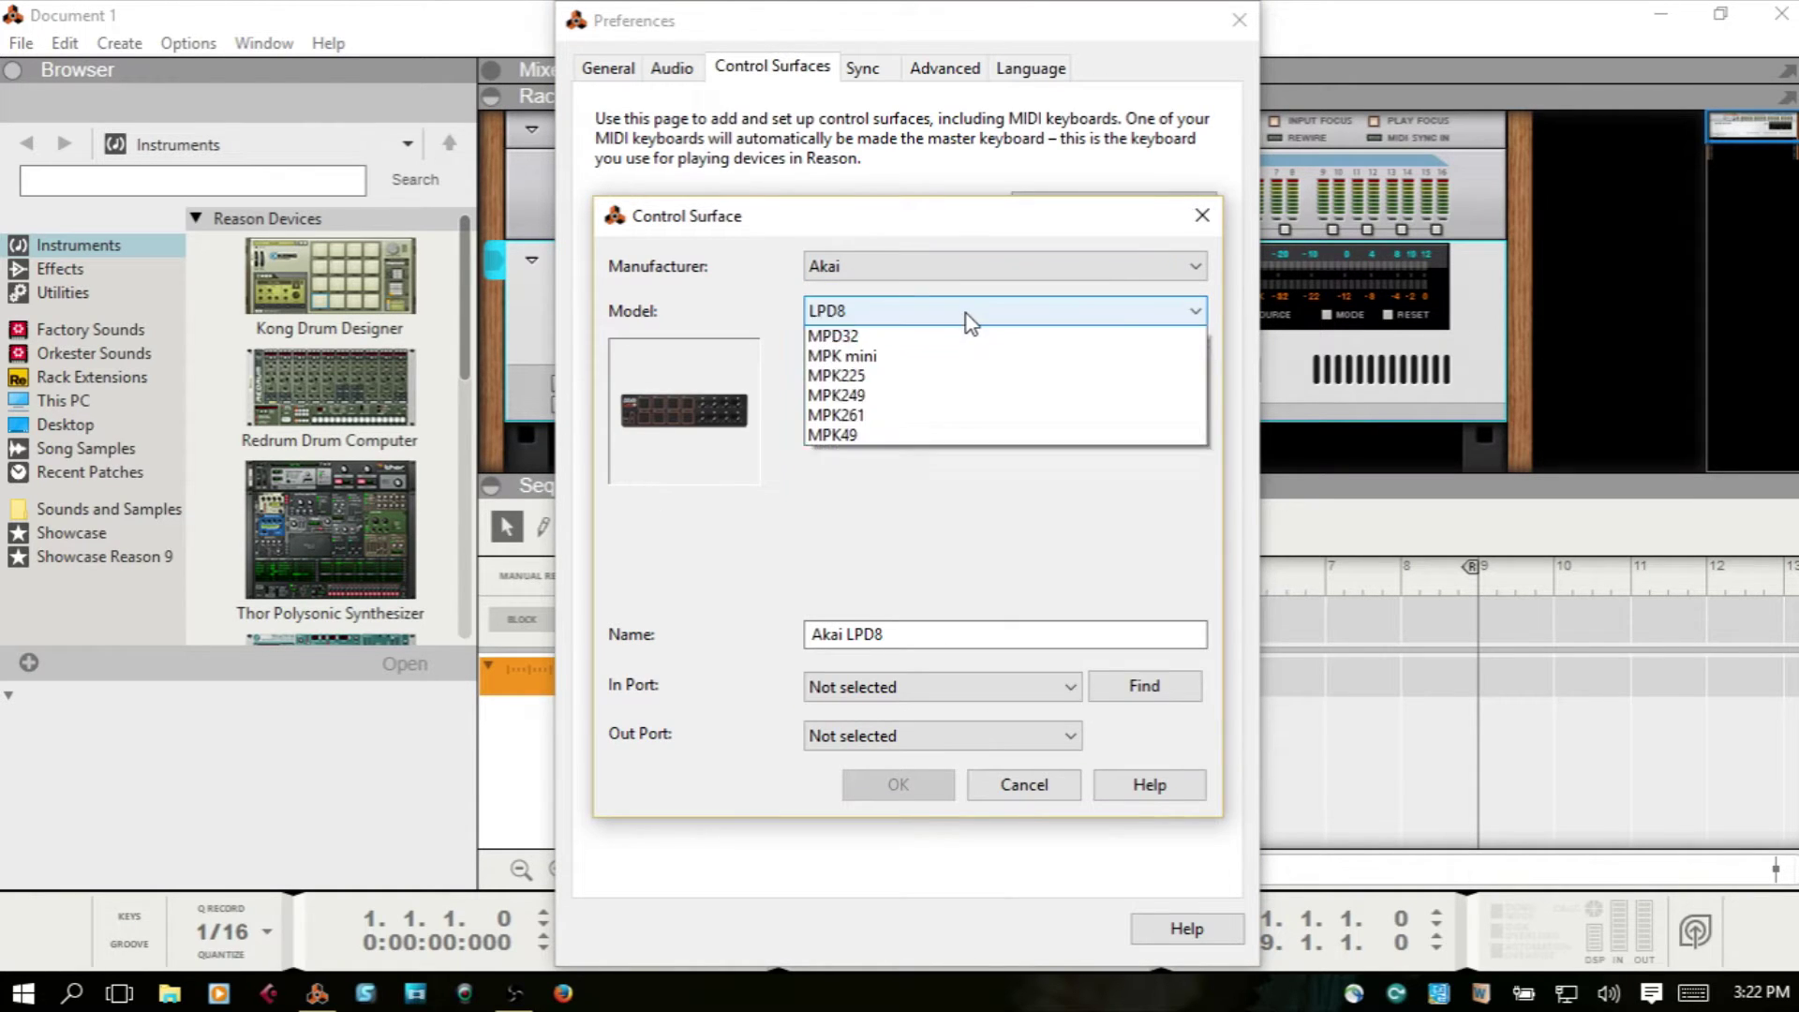
pyautogui.click(937, 420)
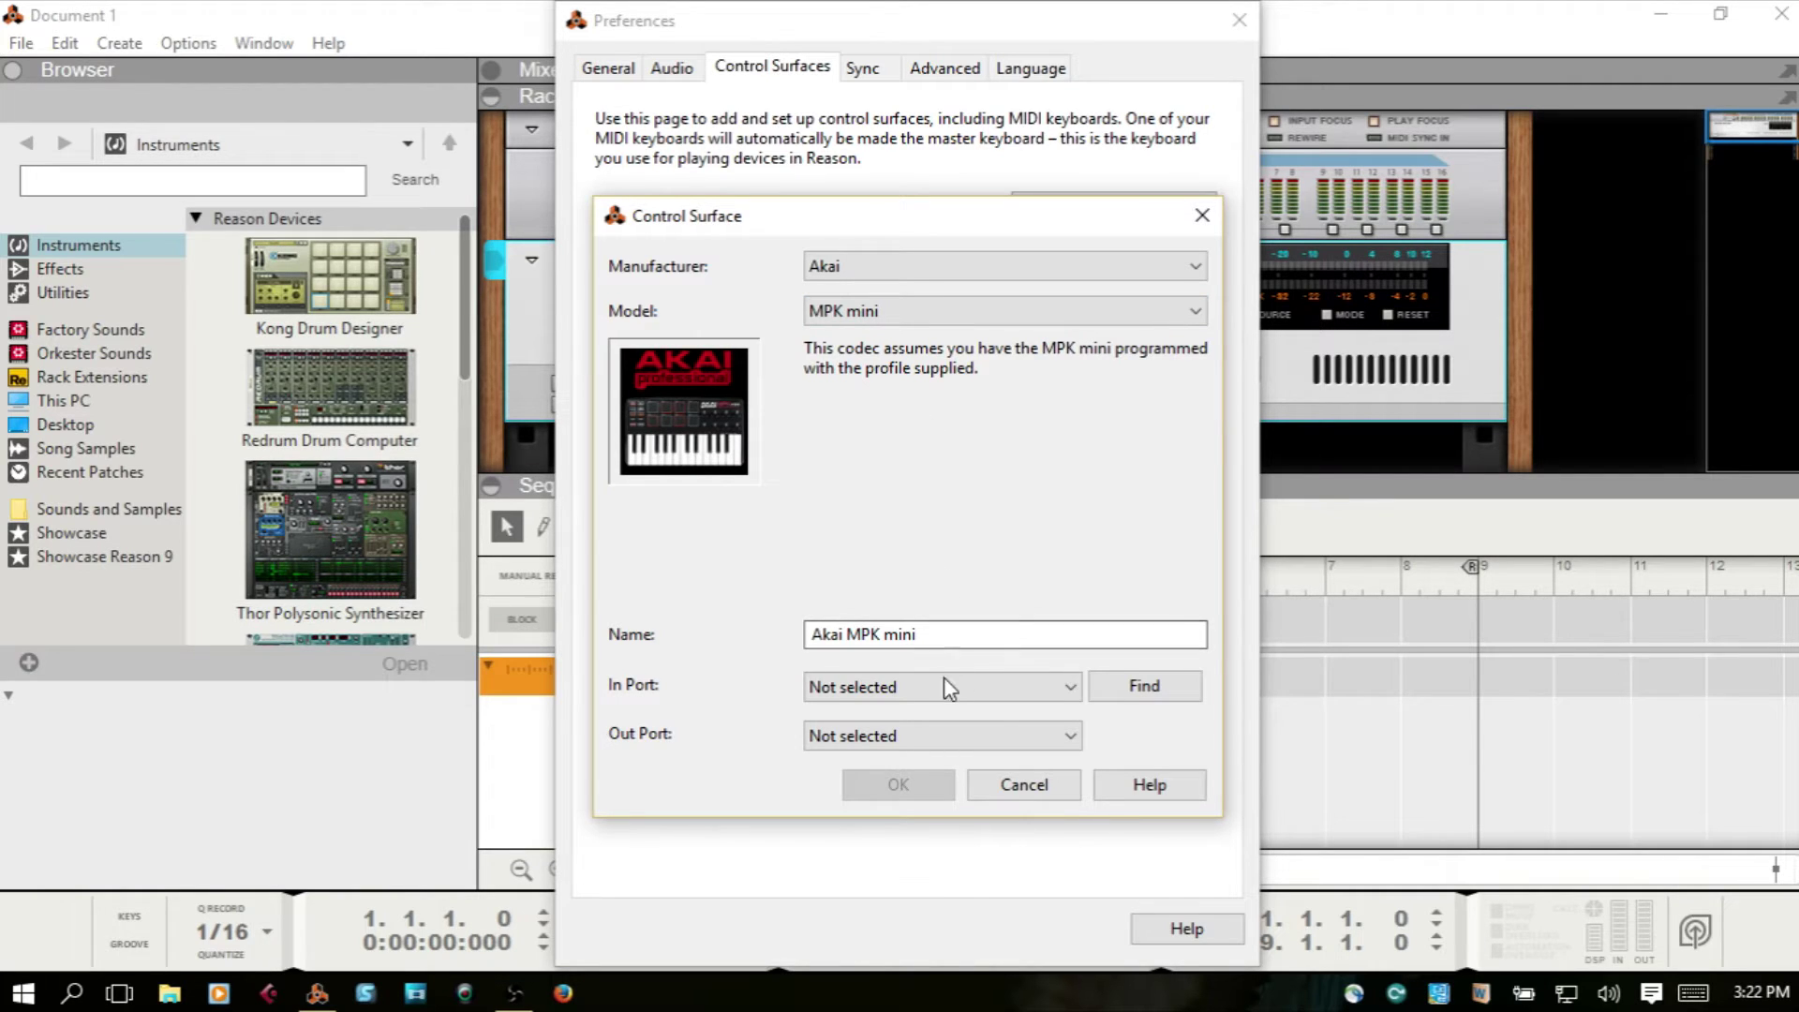
# Detect MPKmini2 as the In Port, set Out Port to MPKmini2, and confirm.
pyautogui.click(1153, 693)
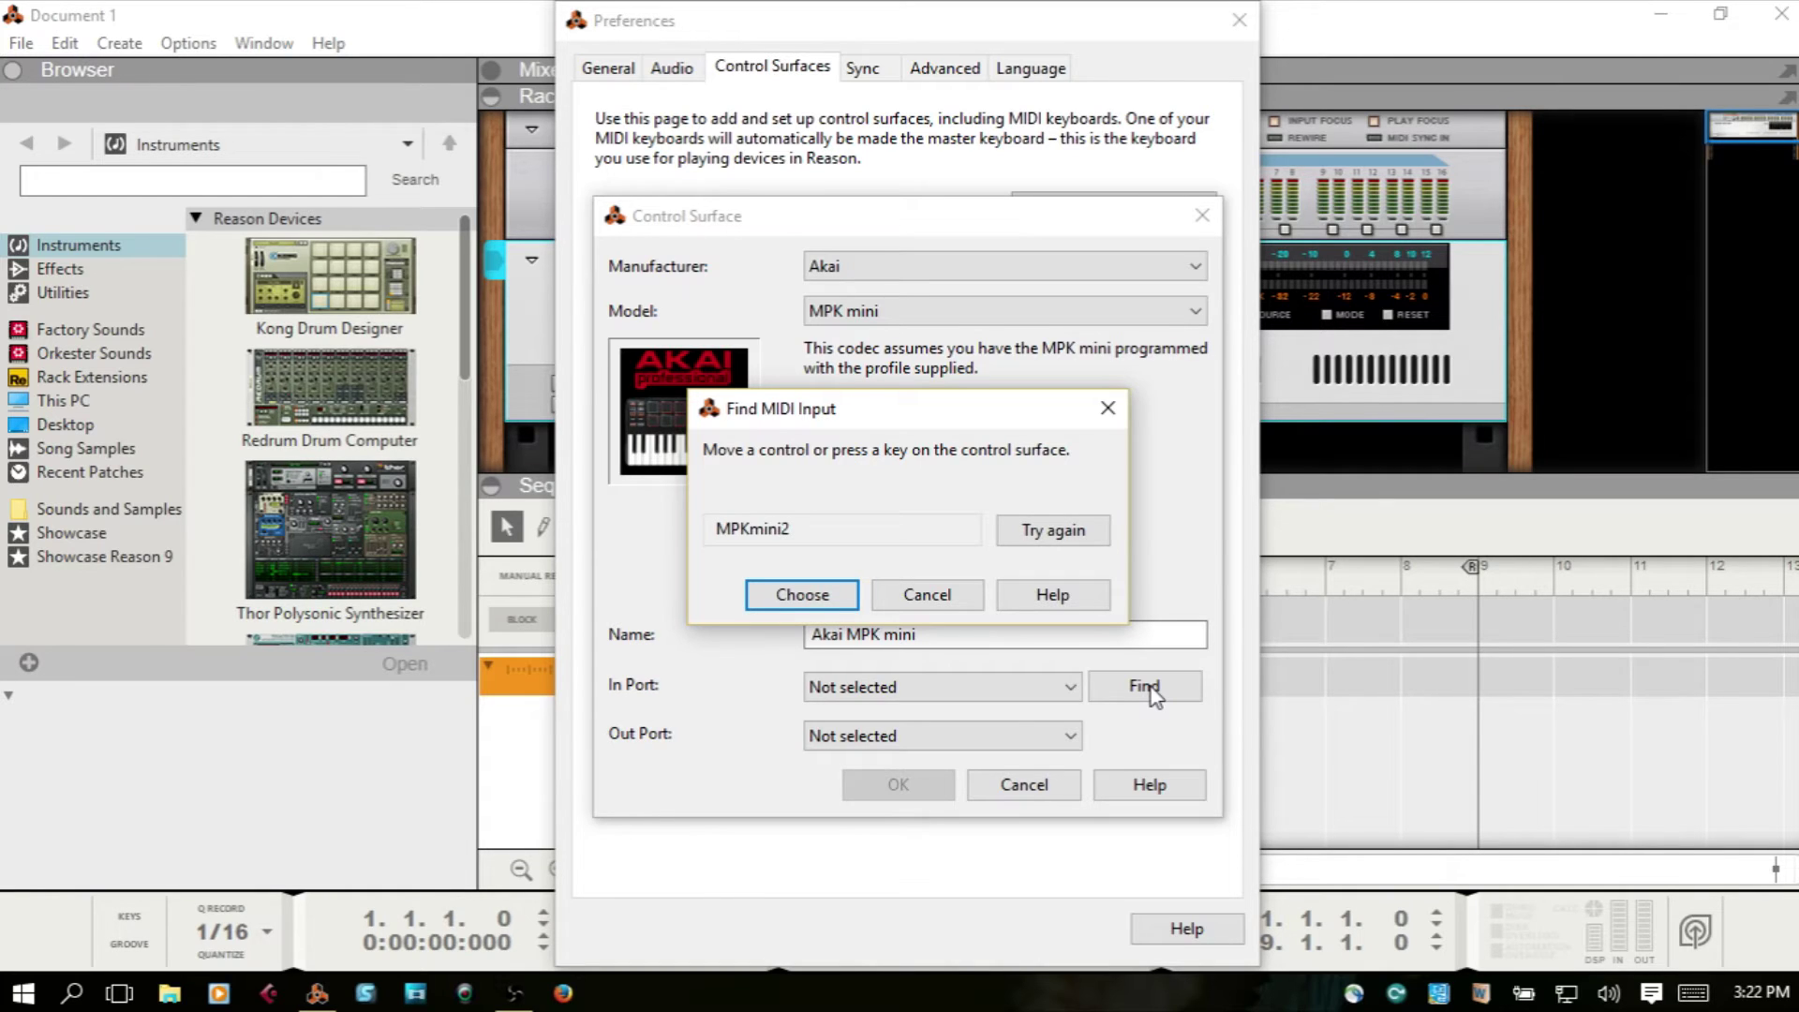
pyautogui.click(778, 593)
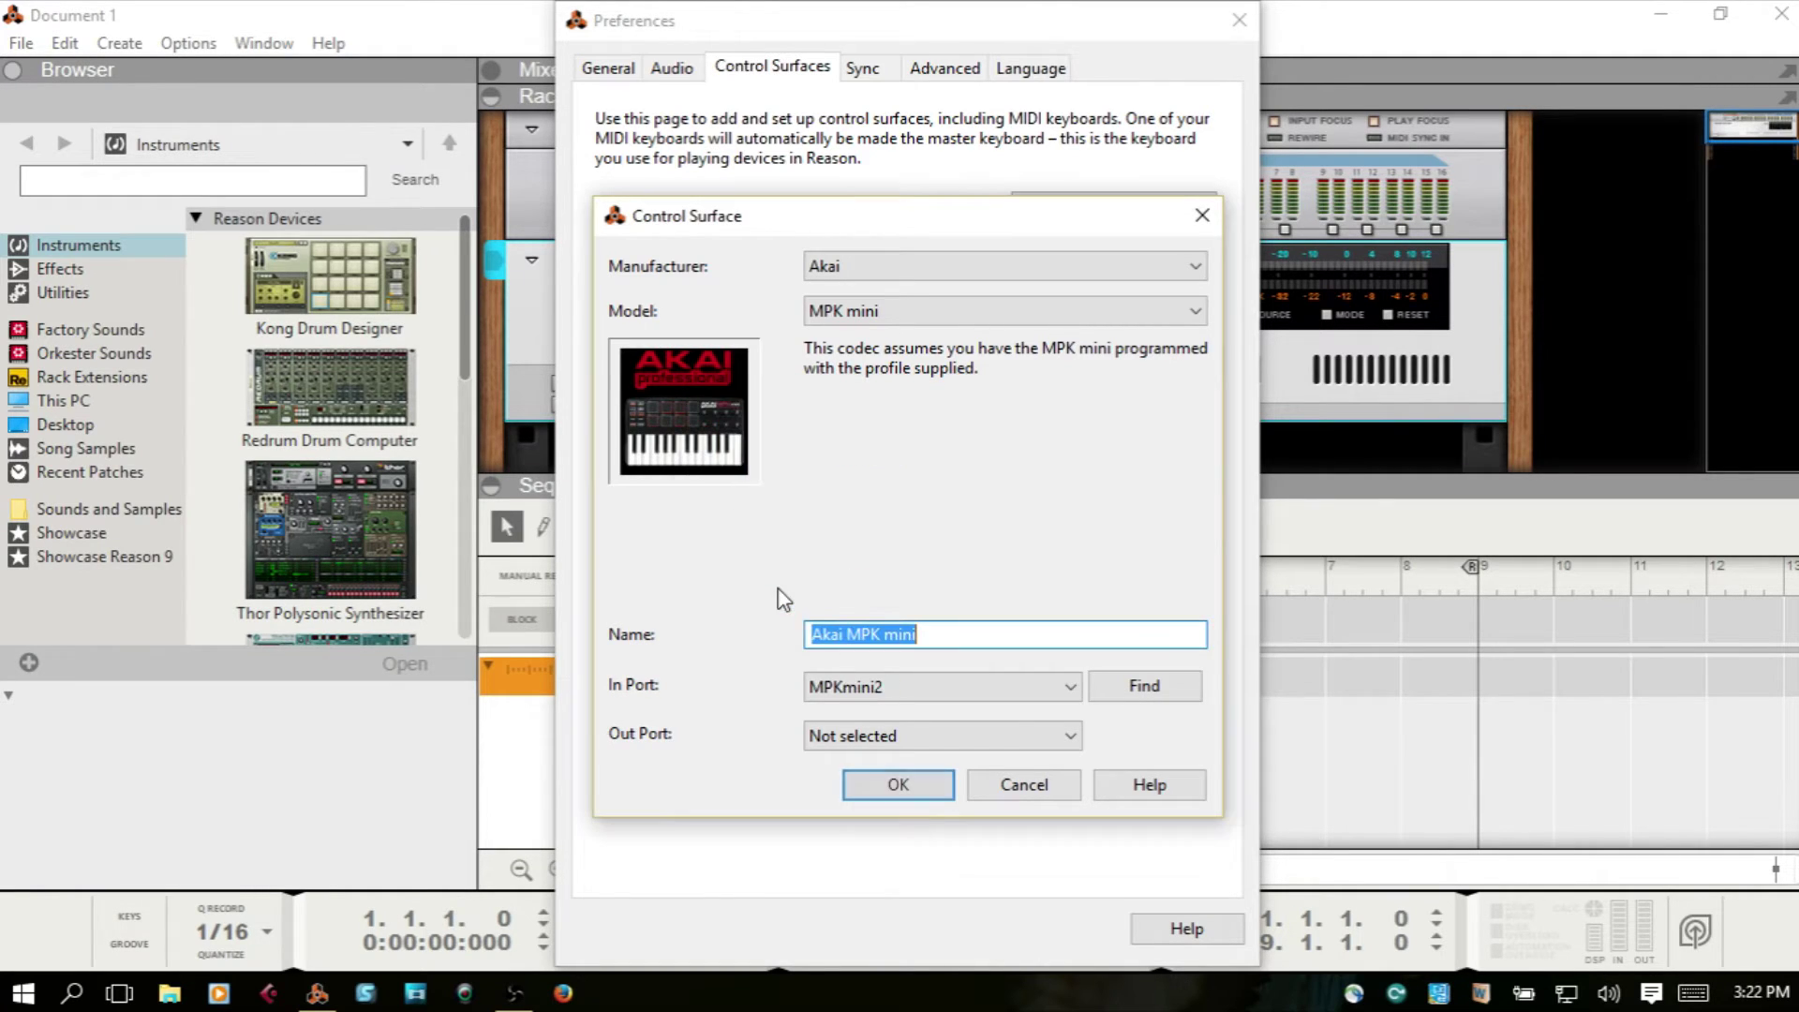
pyautogui.click(1068, 737)
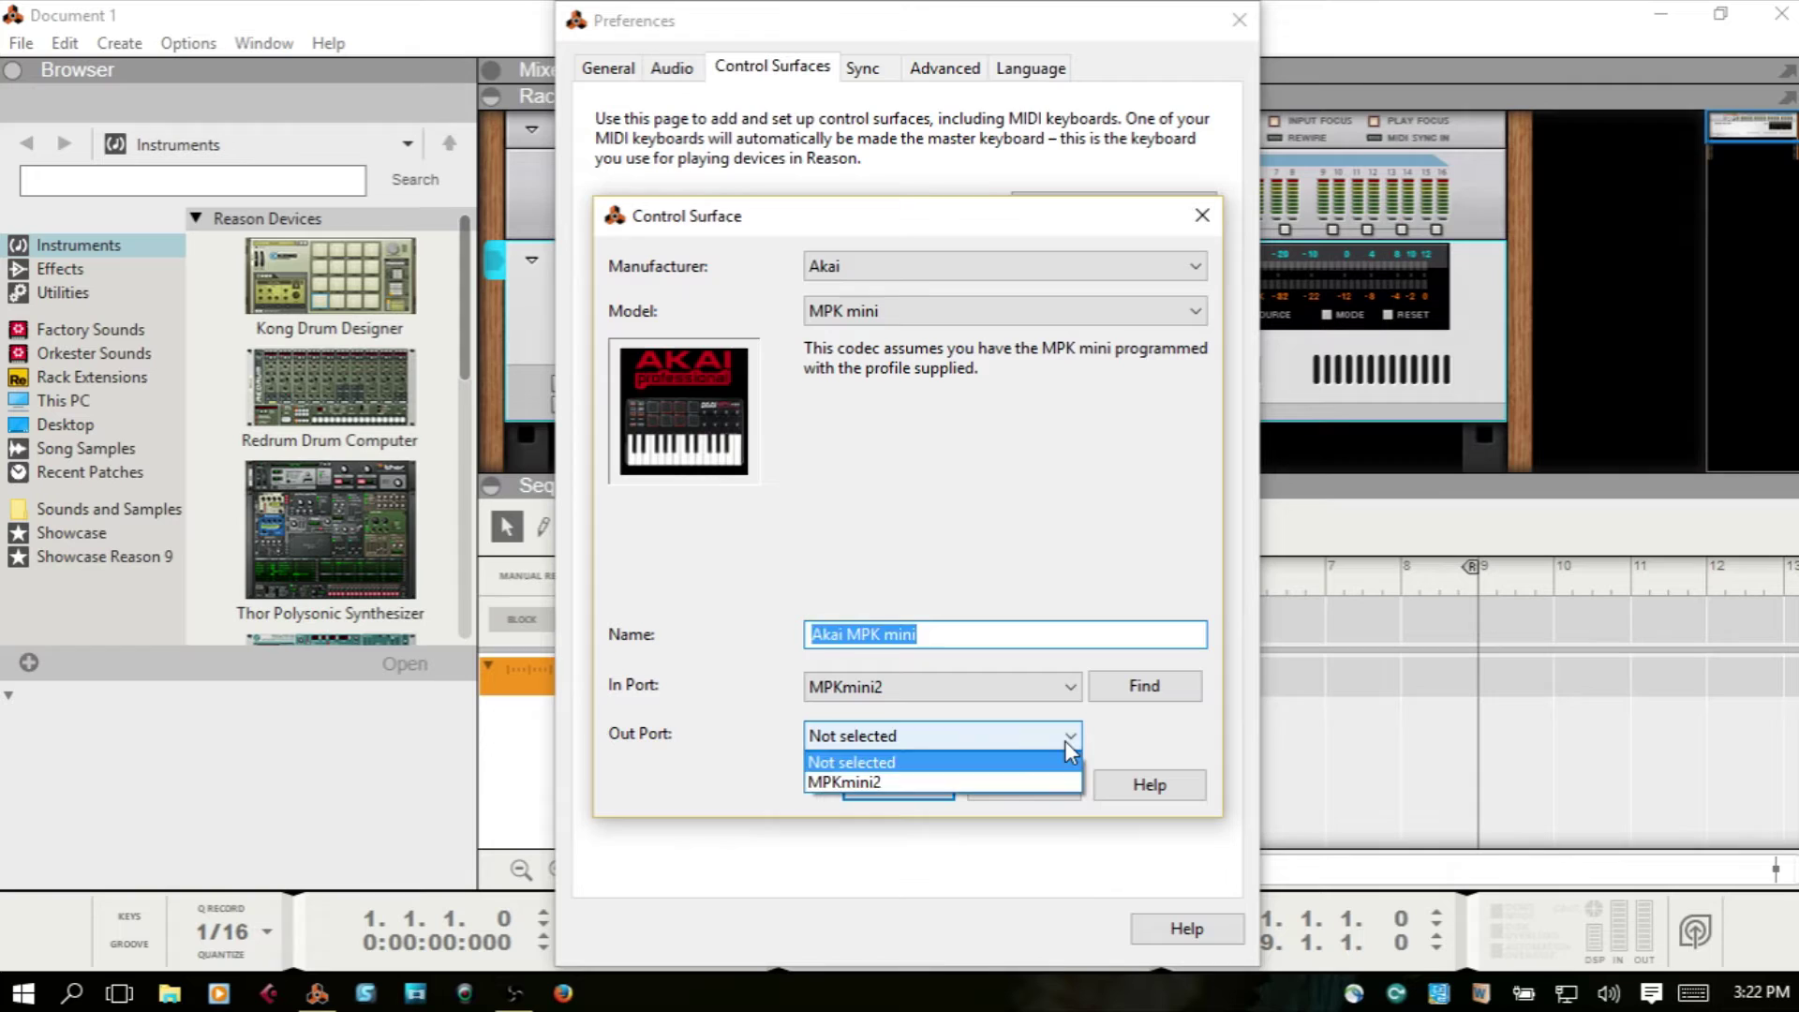
pyautogui.click(972, 784)
pyautogui.click(892, 783)
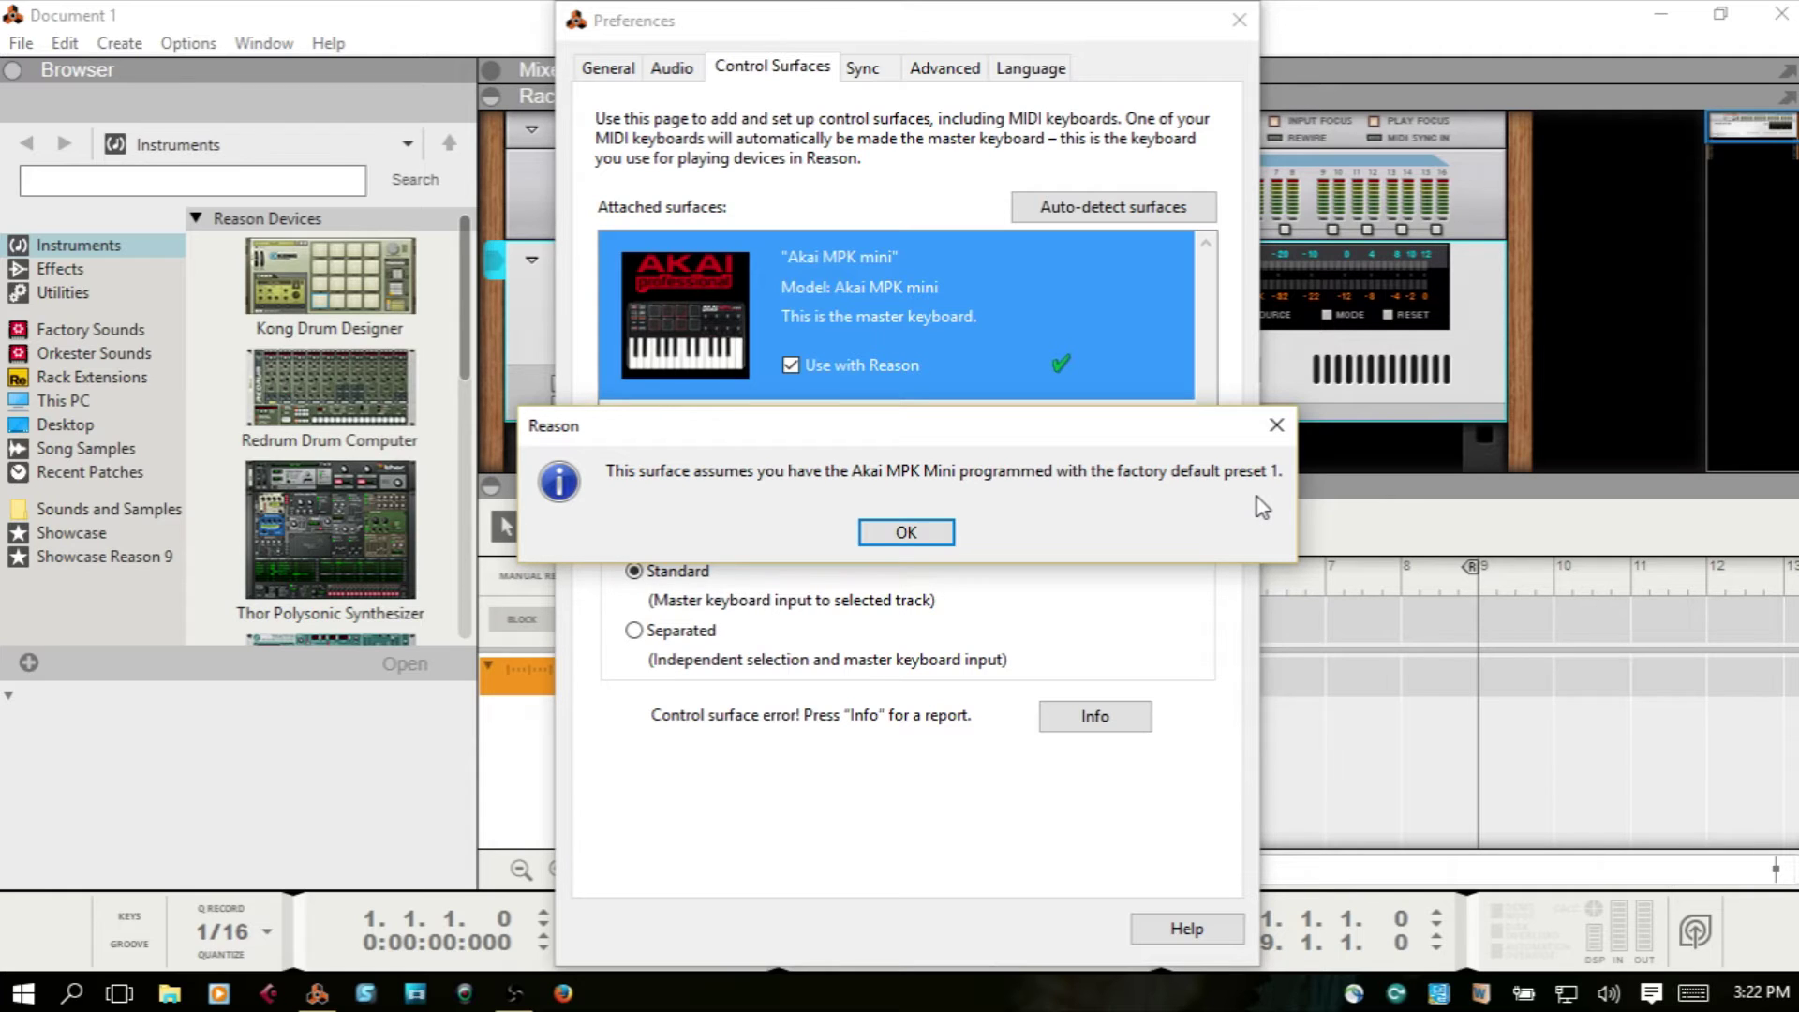
# Close Preferences and drag a Thor Polysonic Synthesizer into the rack below the Master Section.
pyautogui.click(905, 532)
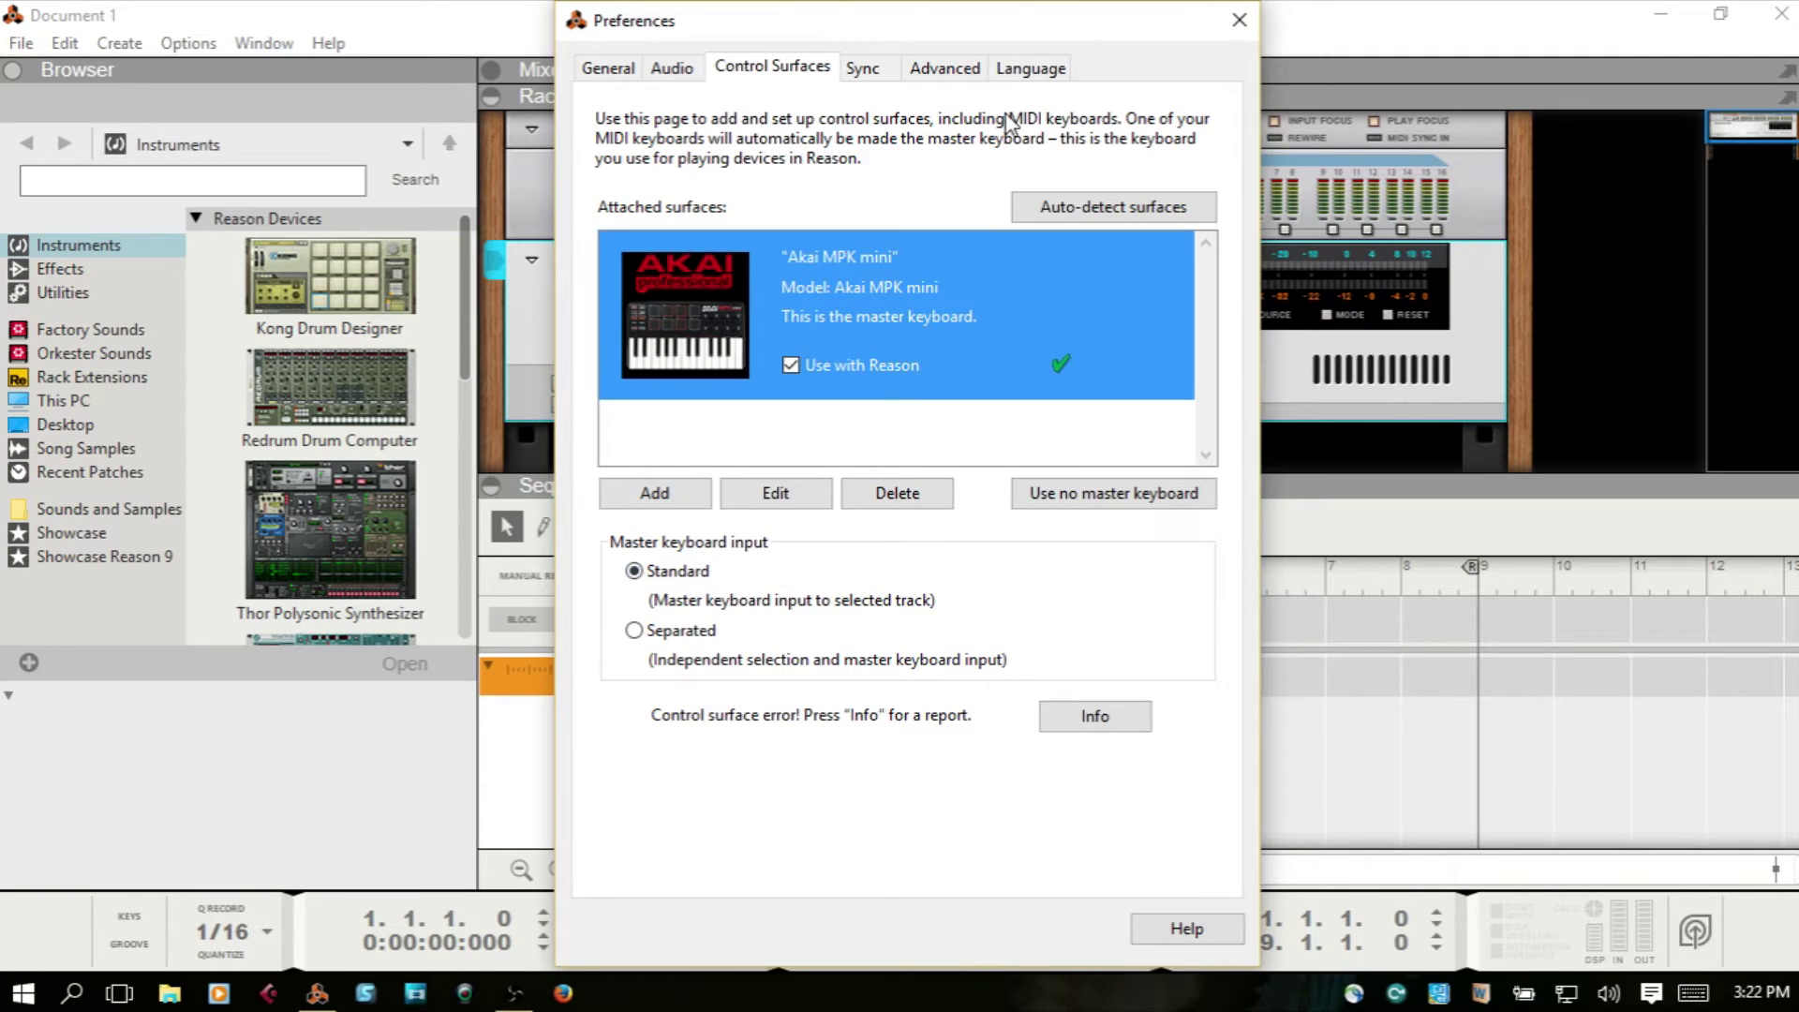
pyautogui.click(1239, 26)
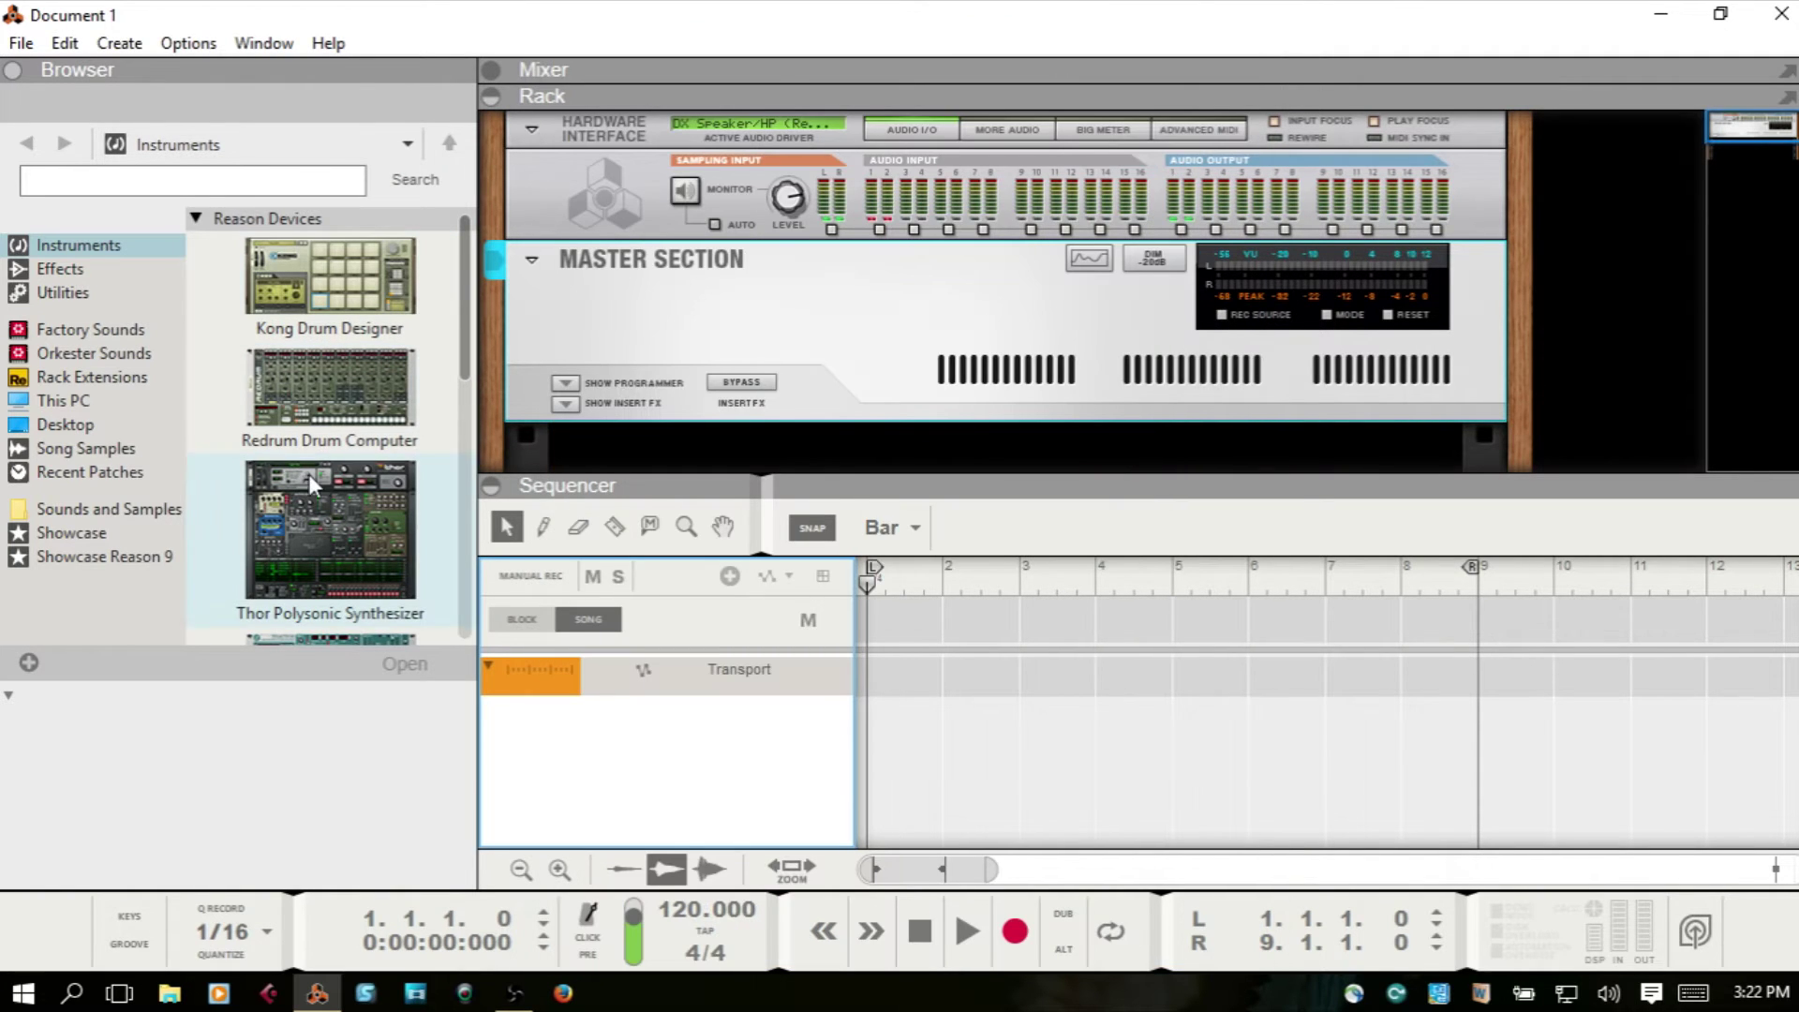
pyautogui.click(491, 486)
pyautogui.moveTo(306, 514)
pyautogui.mouseDown()
pyautogui.moveTo(509, 570)
pyautogui.moveTo(817, 538)
pyautogui.moveTo(1070, 564)
pyautogui.mouseUp()
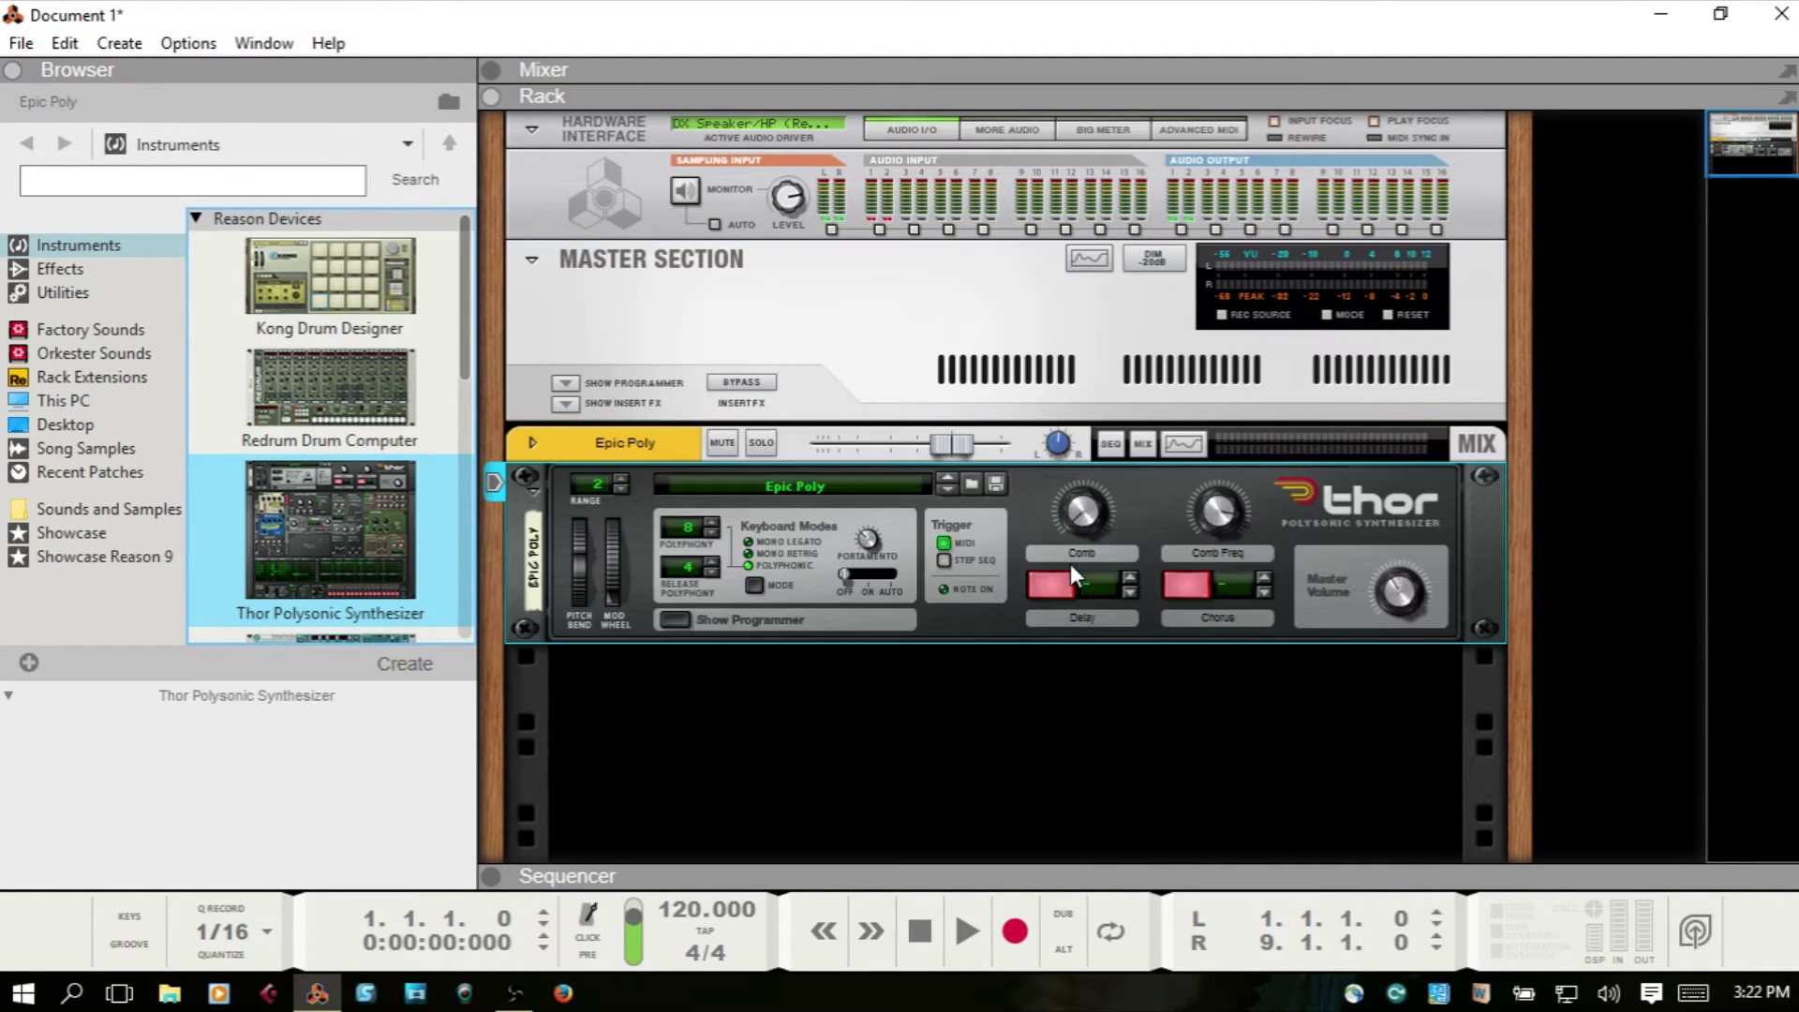
# Load the Aerie Pad patch from the Thor Pads folder.
pyautogui.doubleClick(244, 340)
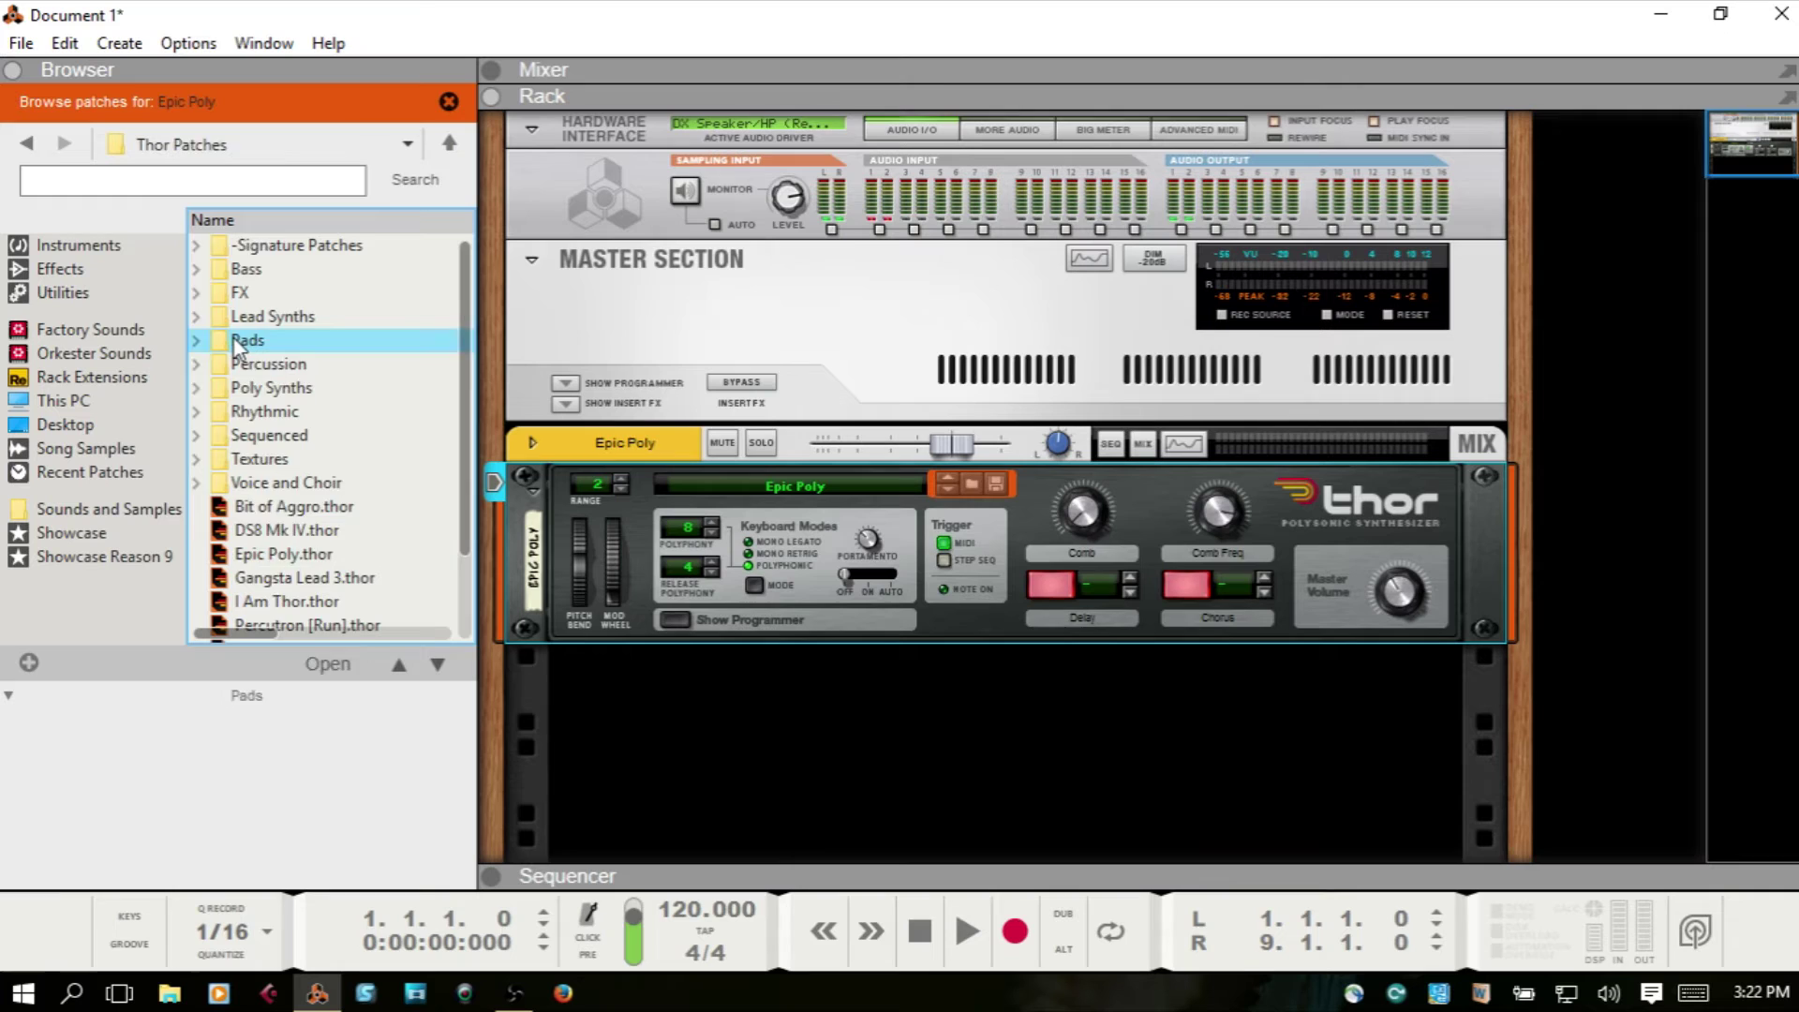
pyautogui.click(269, 367)
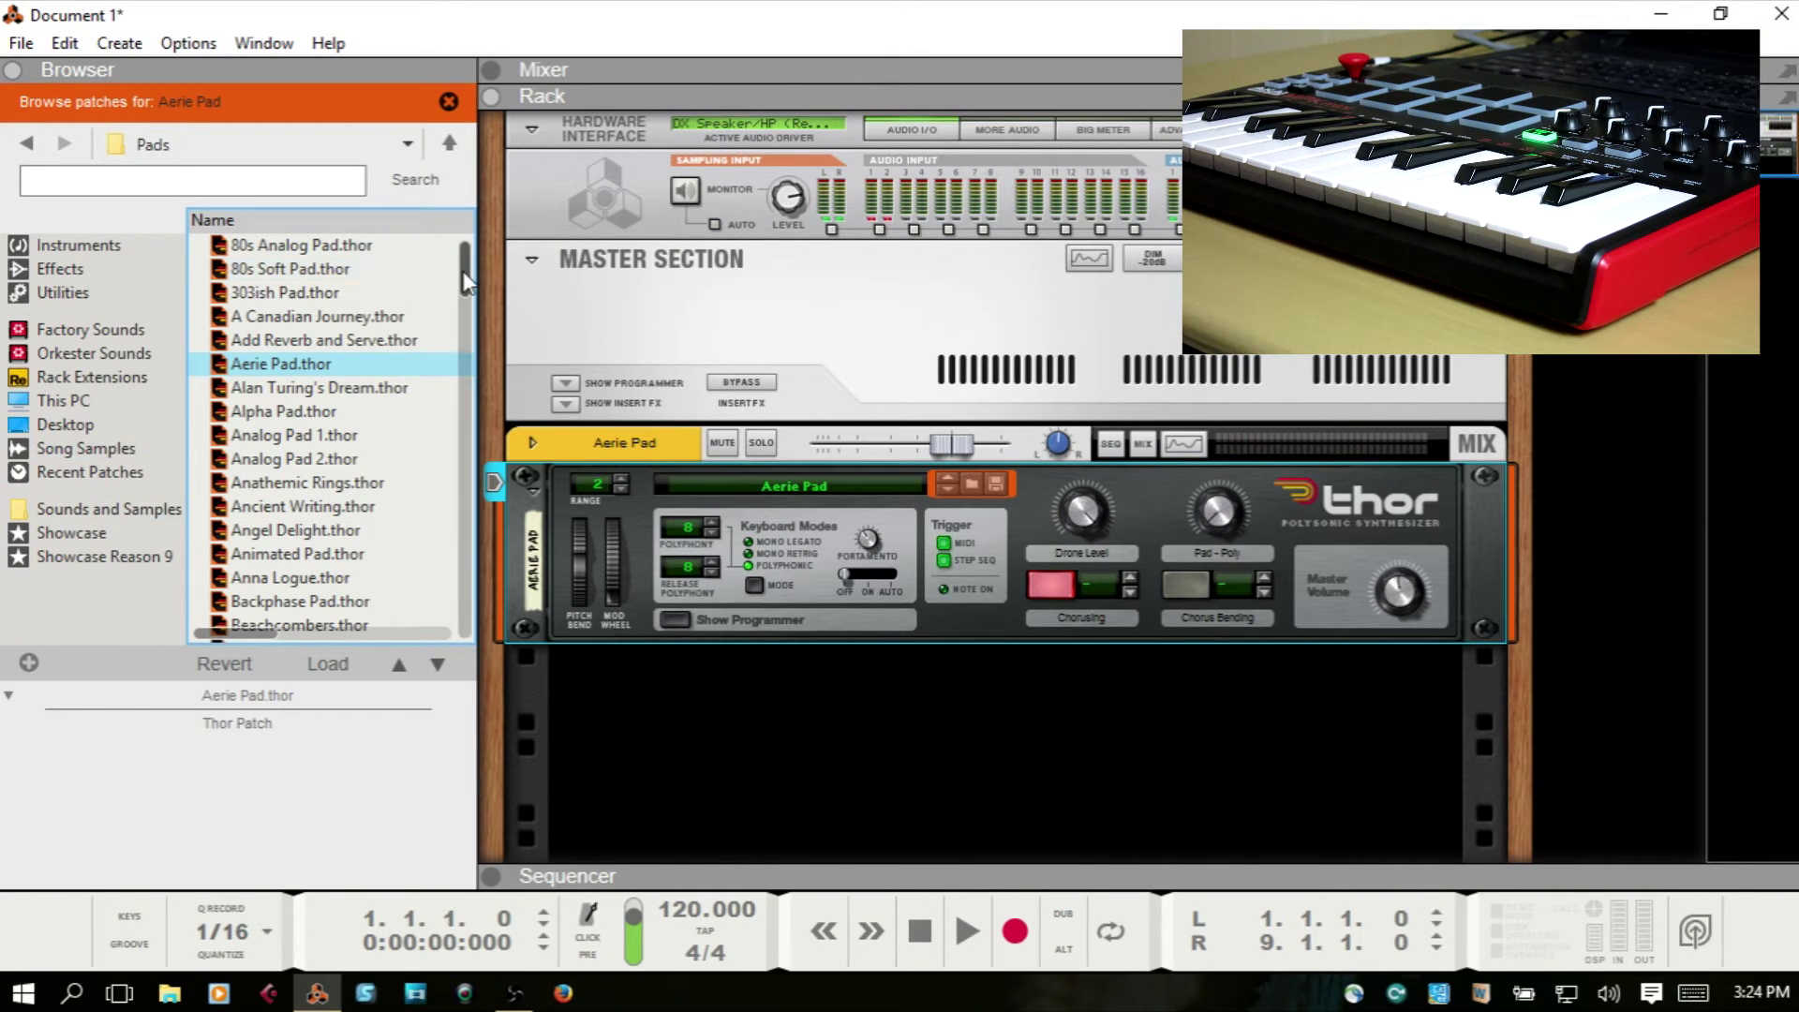
# Drag a Kong Drum Designer from the Instruments list into the rack under Thor.
pyautogui.click(87, 250)
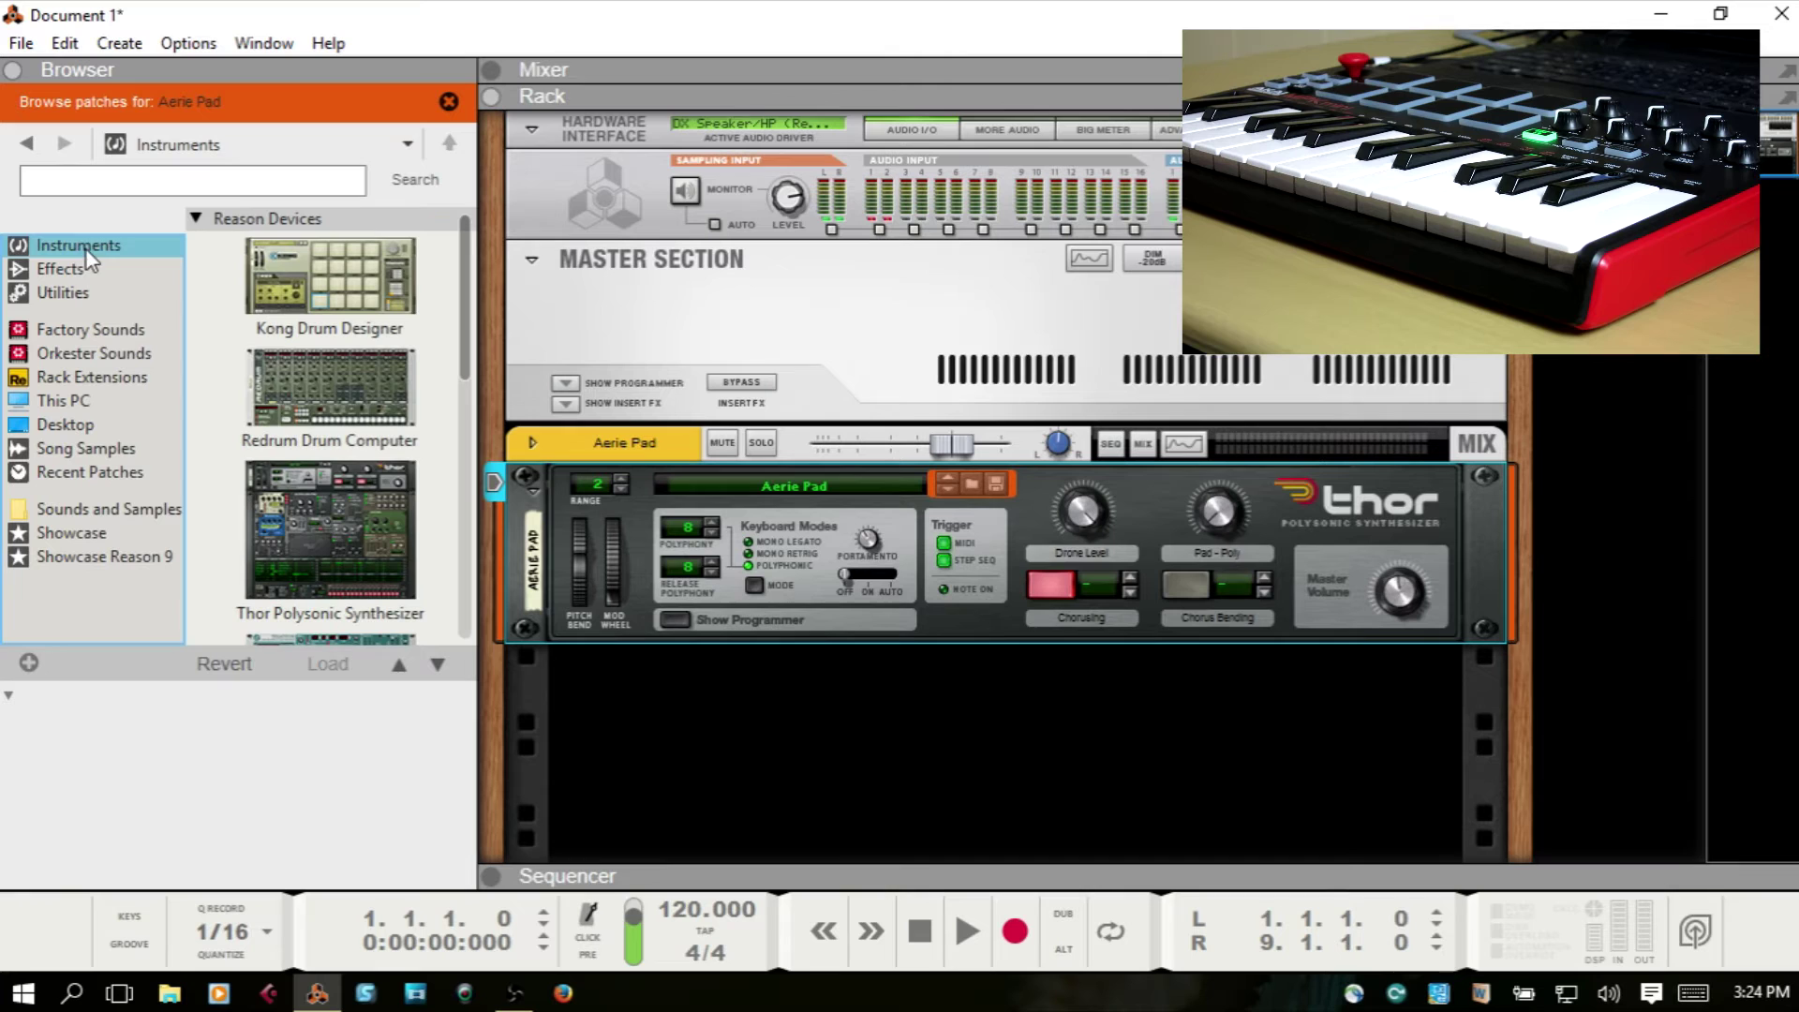
pyautogui.moveTo(284, 265); pyautogui.dragTo(740, 691)
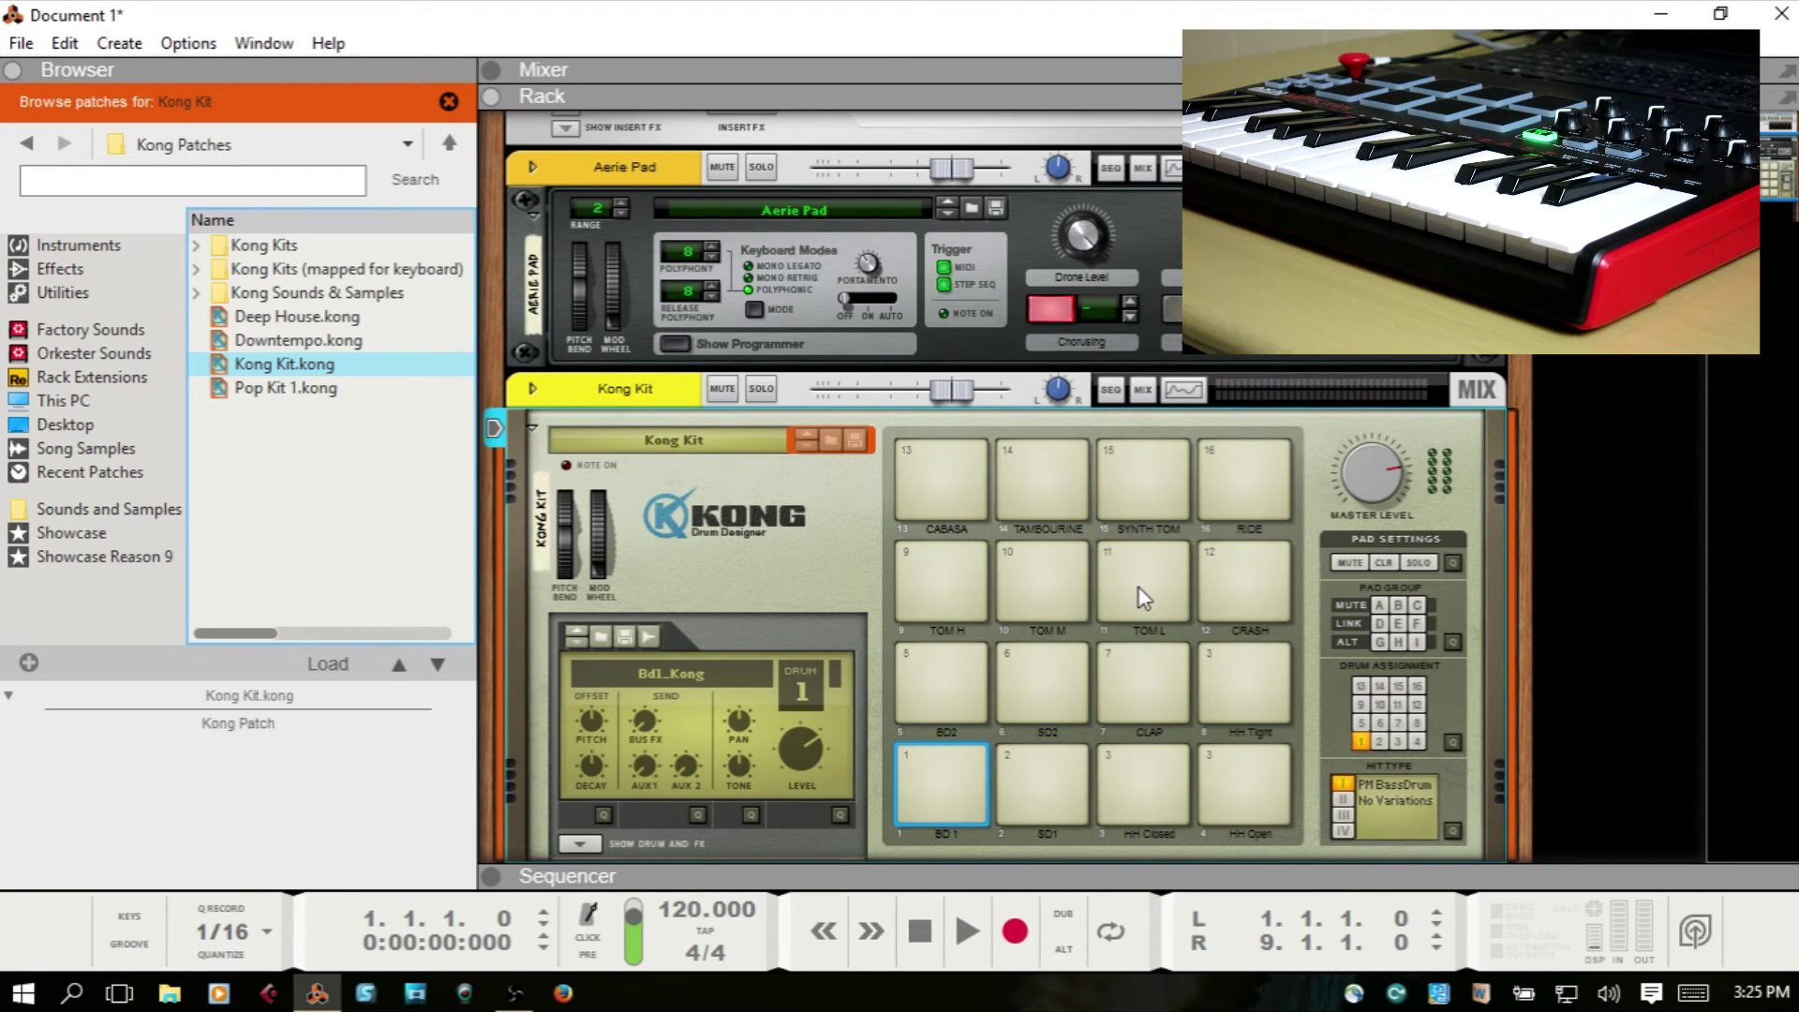
# Select the Aerie Pad Thor device in the rack so the MPK mini plays it.
pyautogui.click(534, 281)
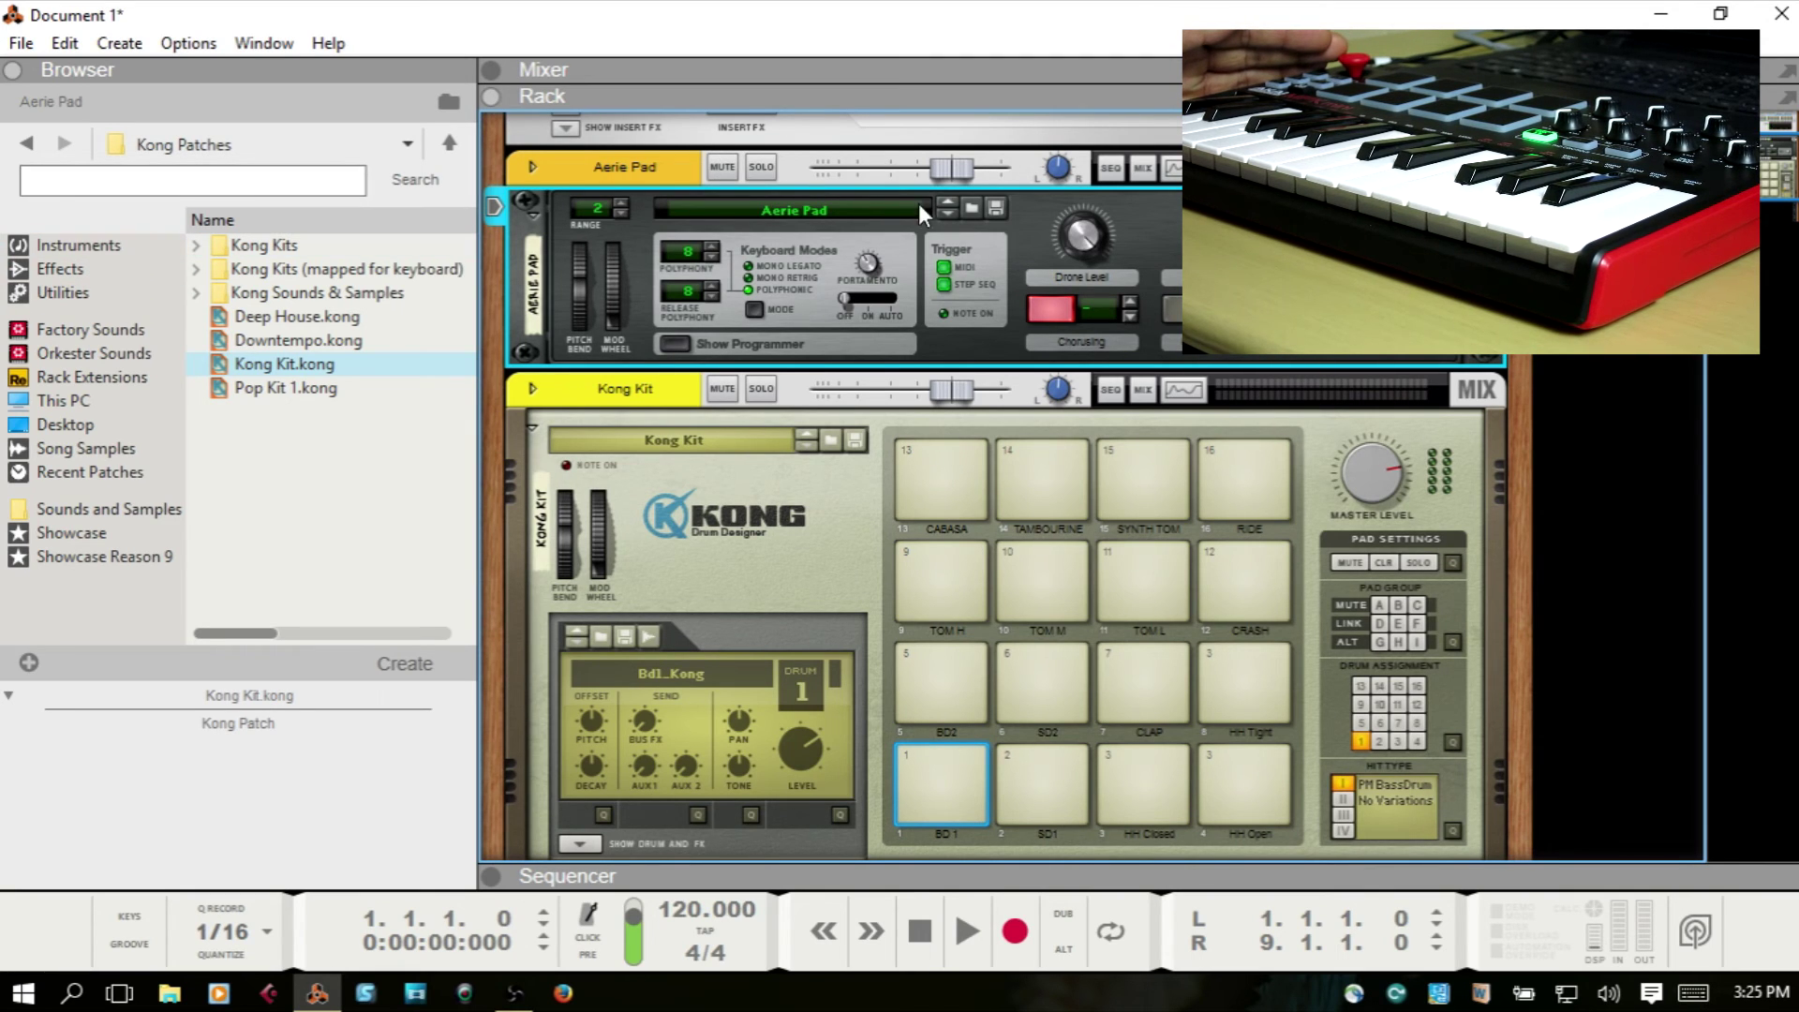
# Browse from Thor Patches into Lead Synths and load Big Club Lead.thor.
pyautogui.click(972, 210)
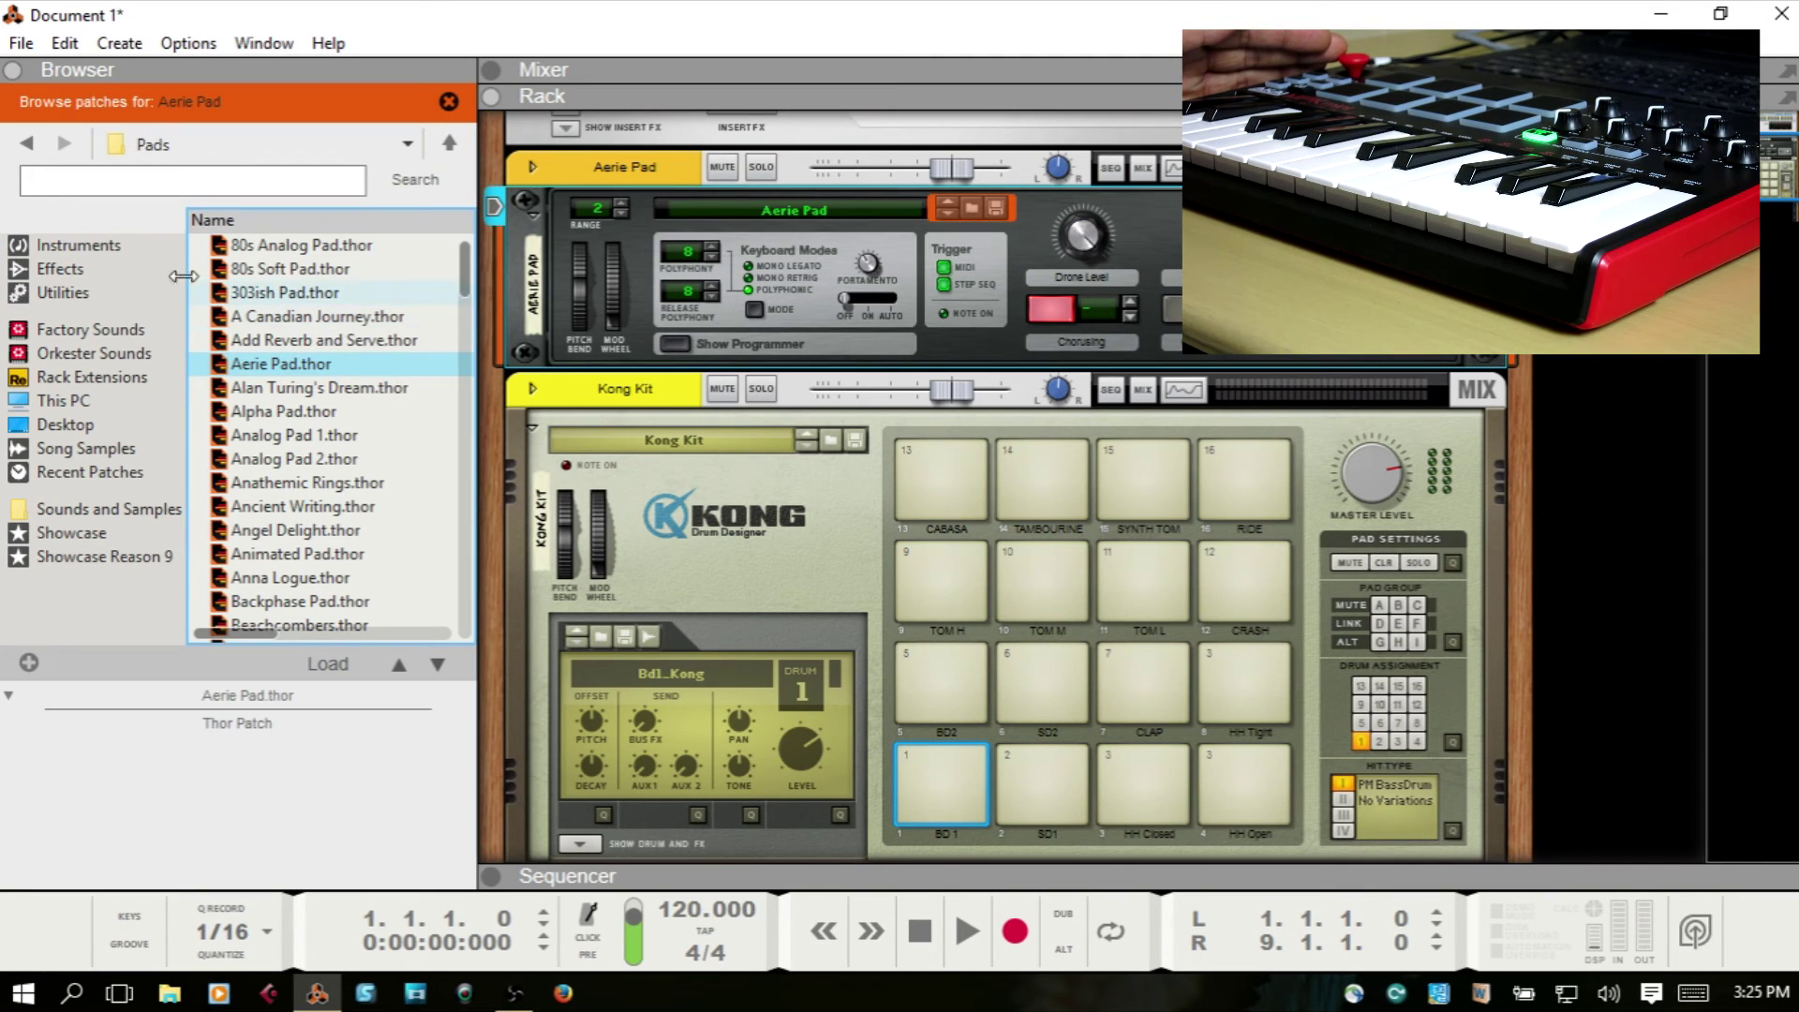
pyautogui.click(450, 142)
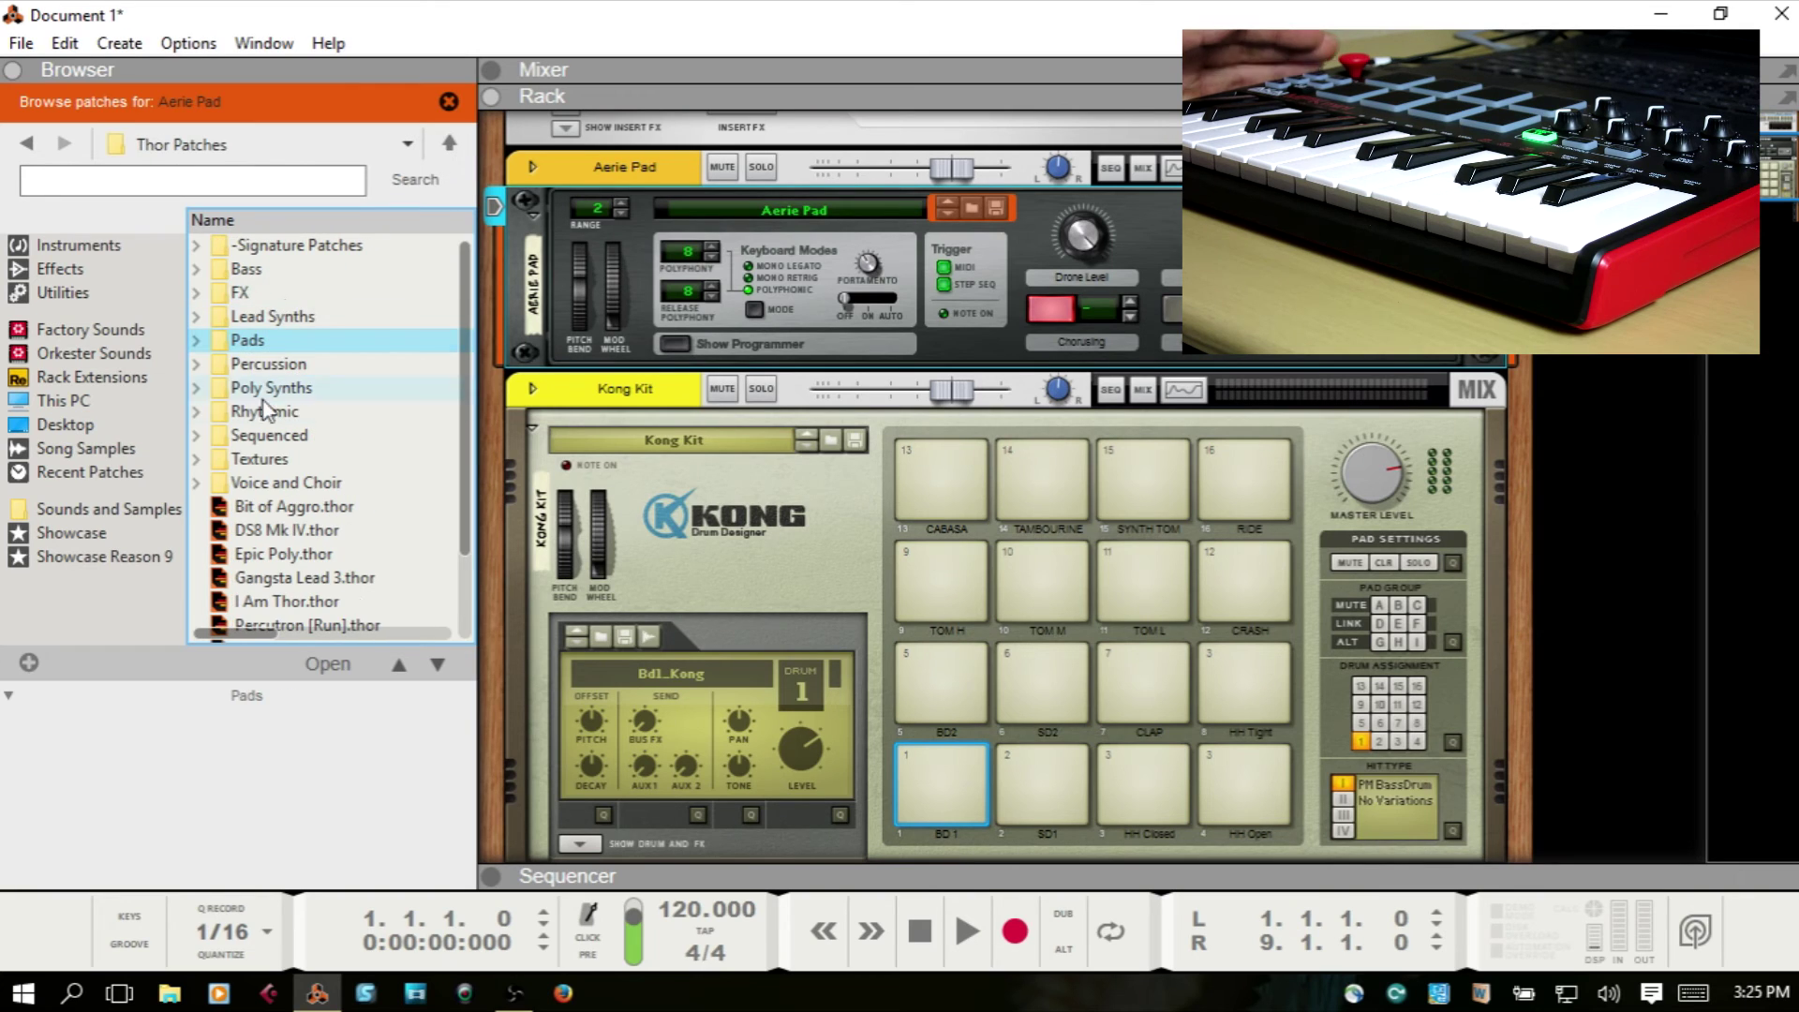
pyautogui.doubleClick(275, 324)
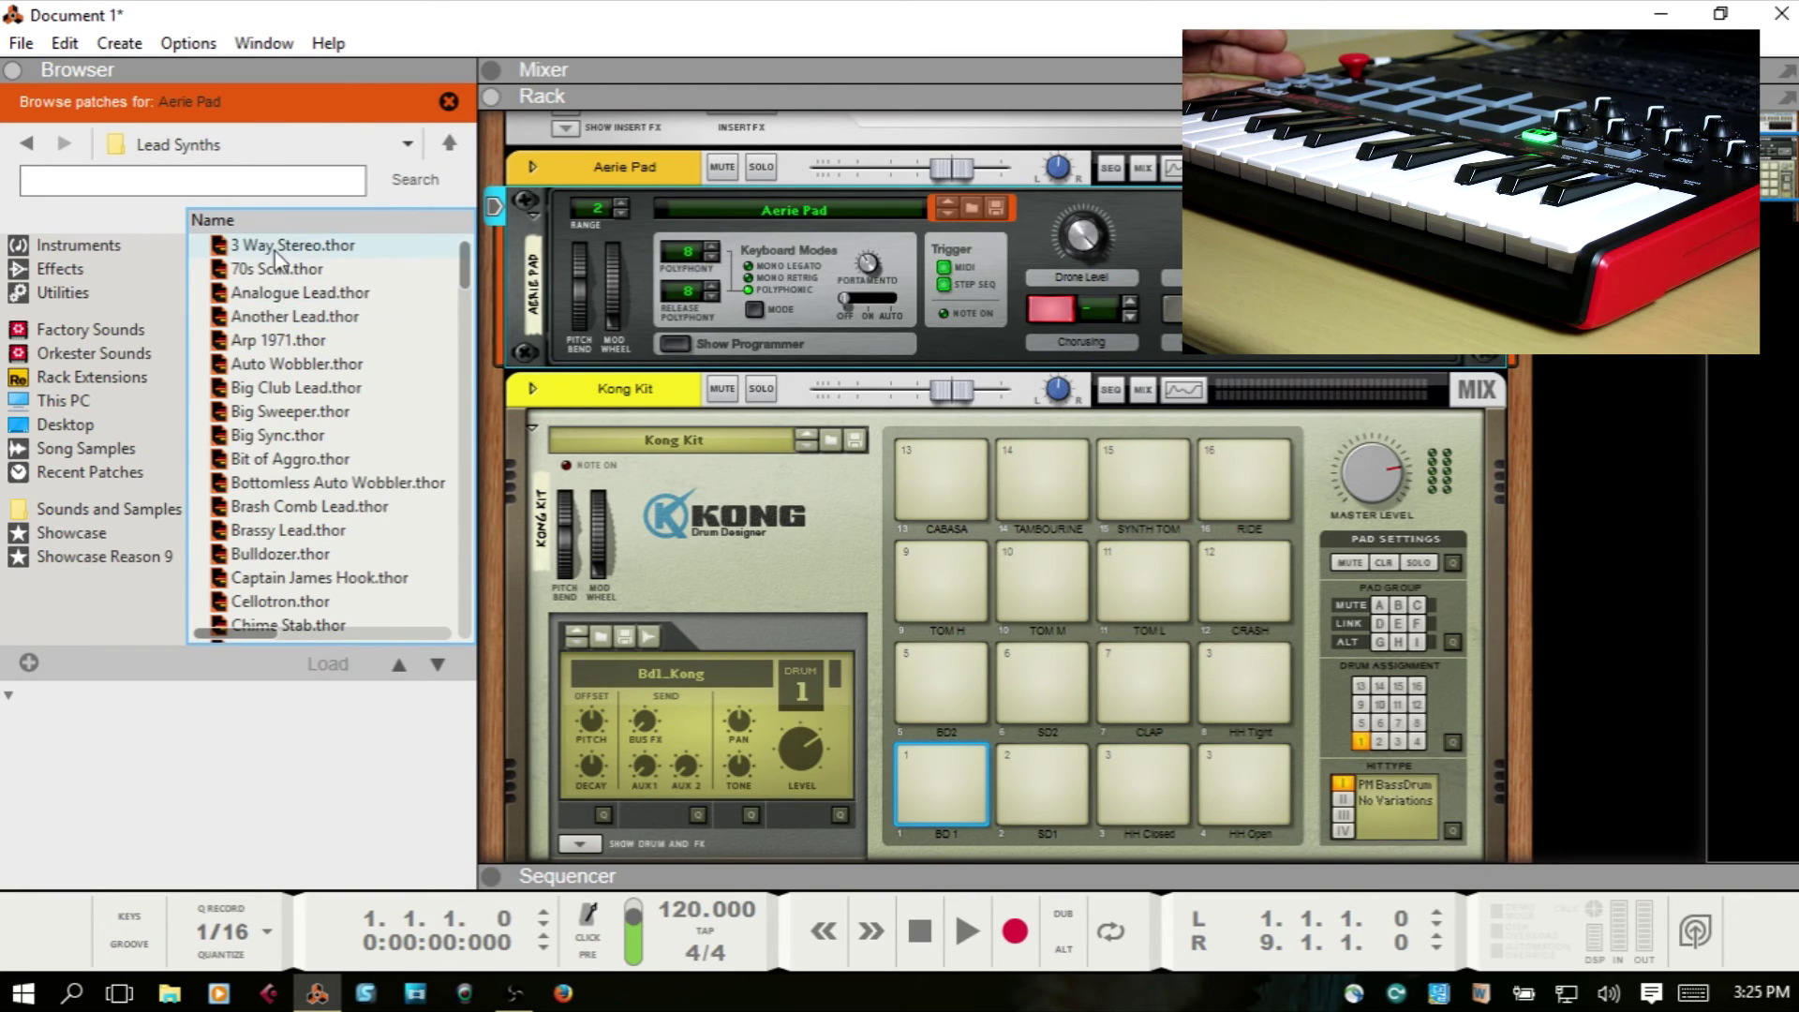
pyautogui.click(298, 387)
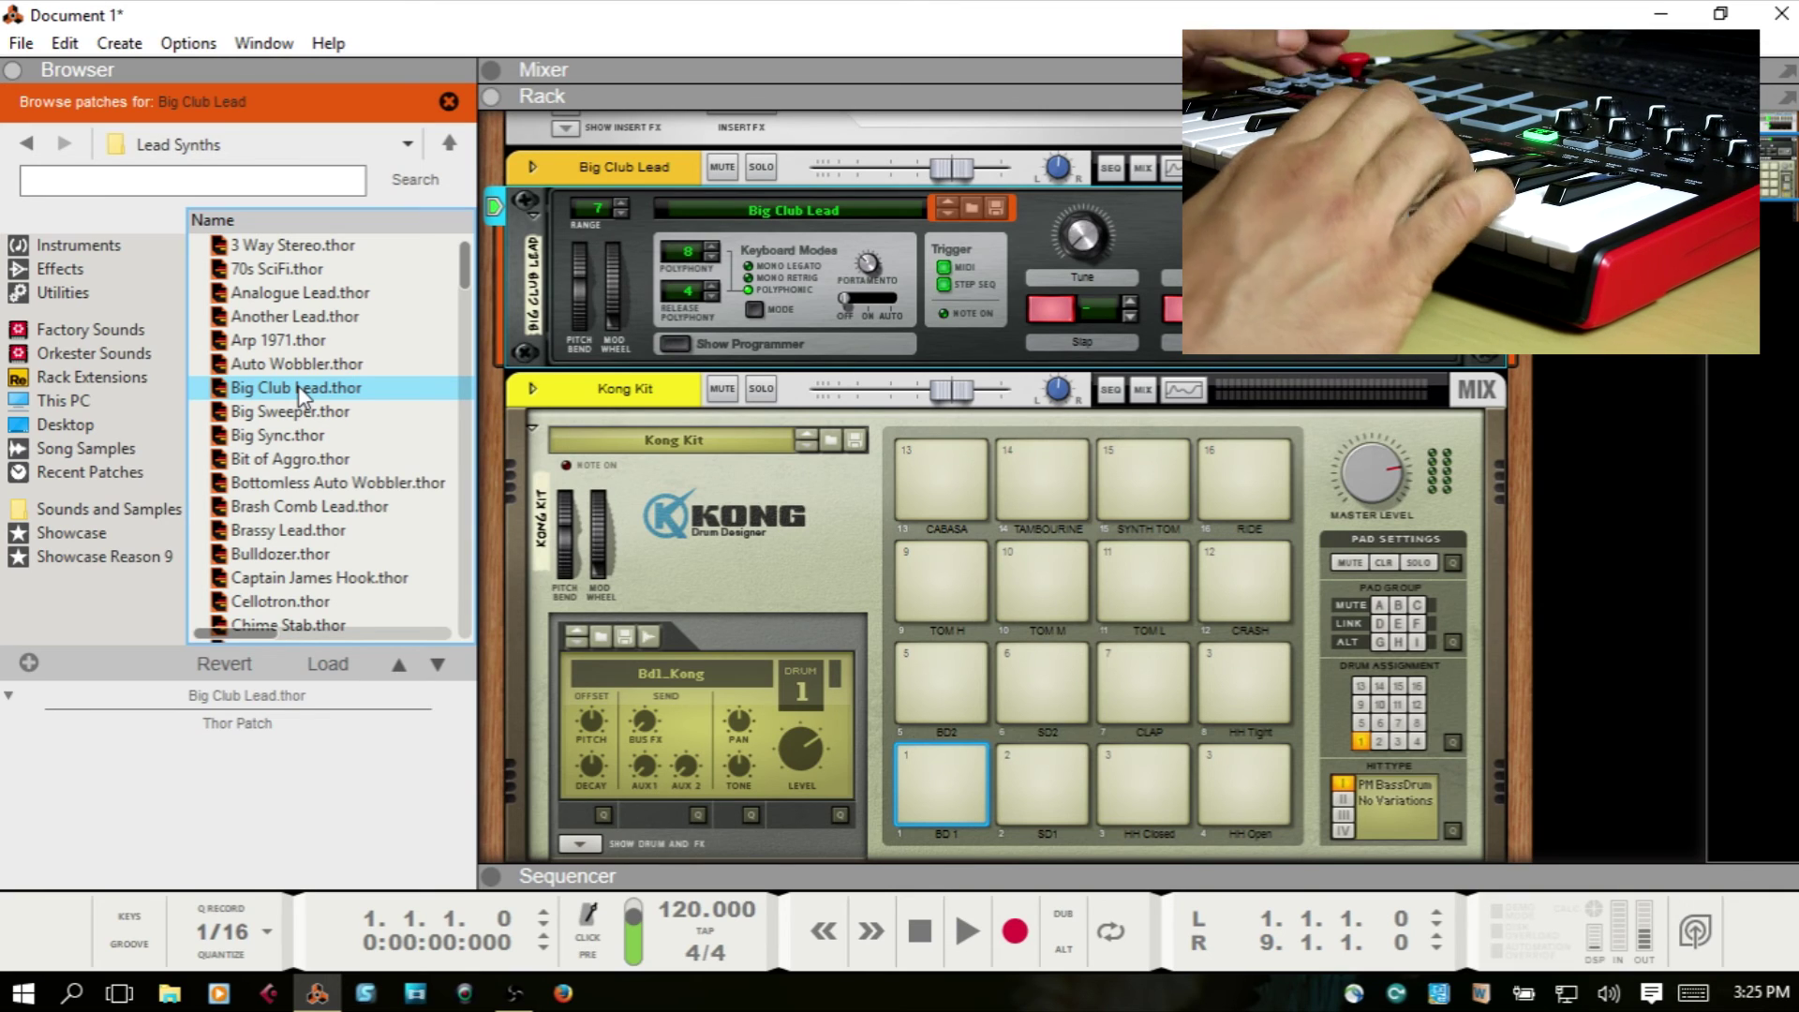
# Try the Bit of Aggro patch on Thor, then settle on Brassy Lead.
pyautogui.click(293, 459)
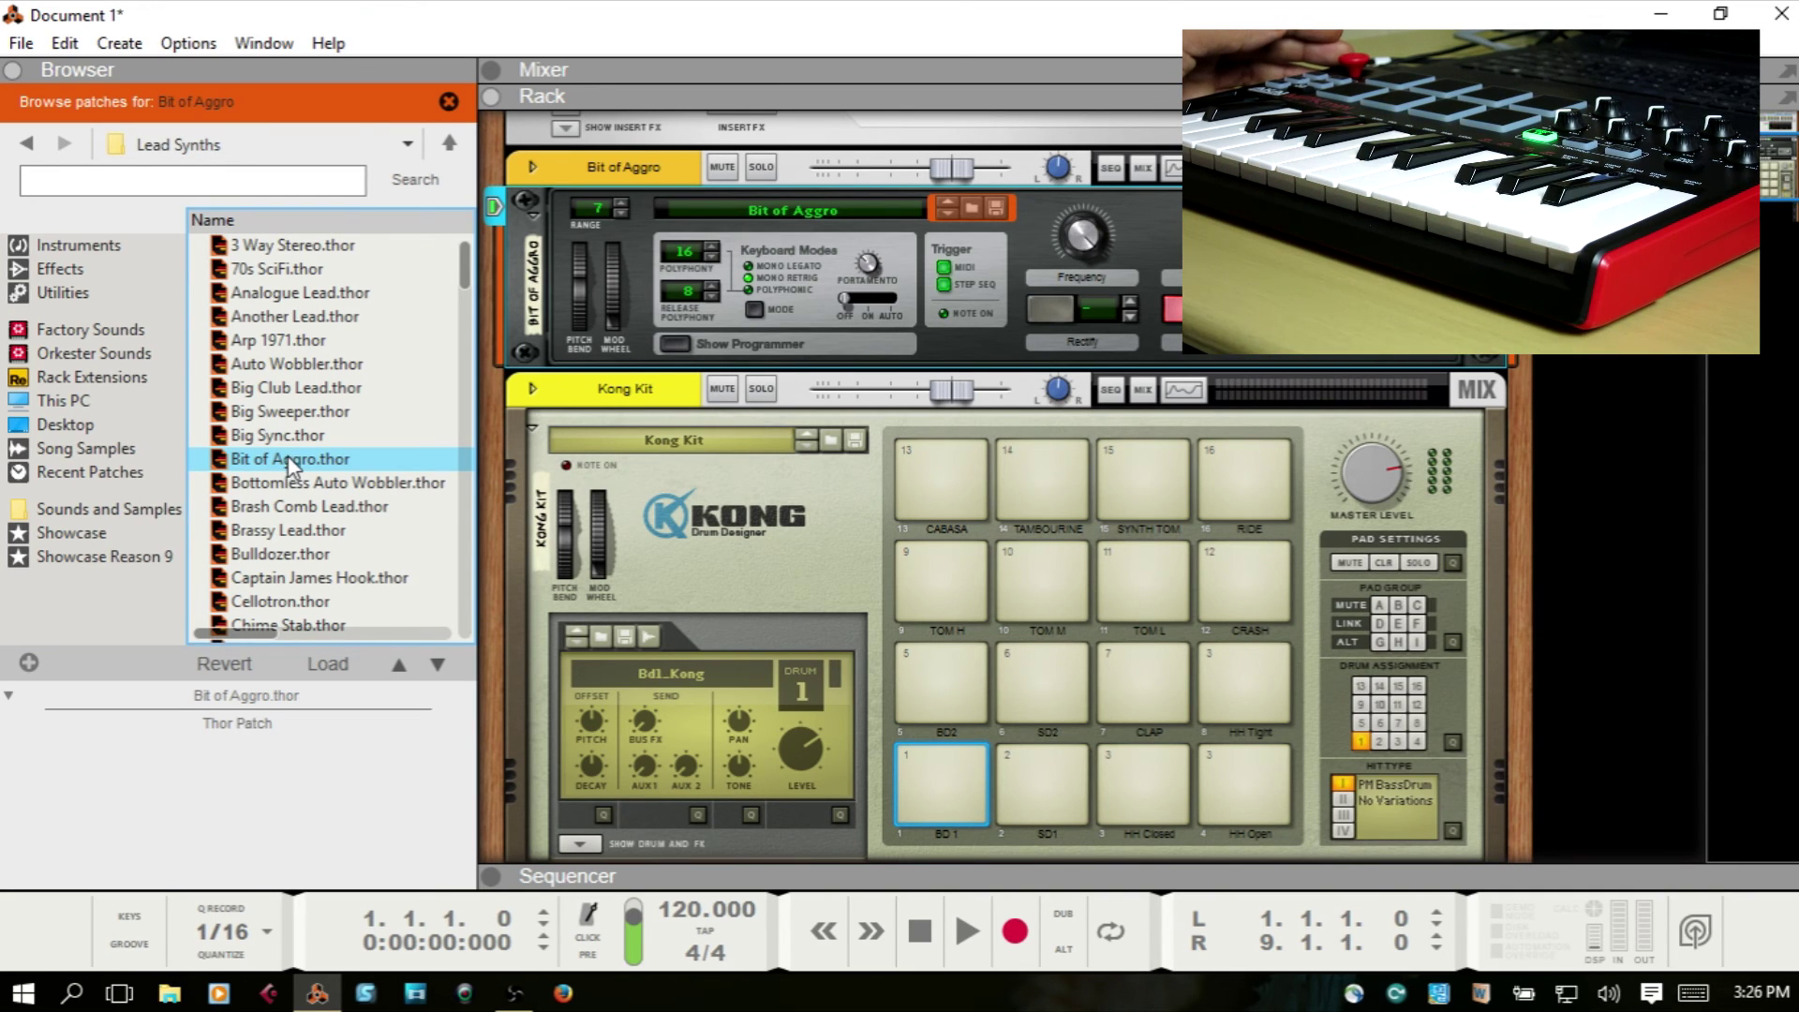
pyautogui.click(291, 531)
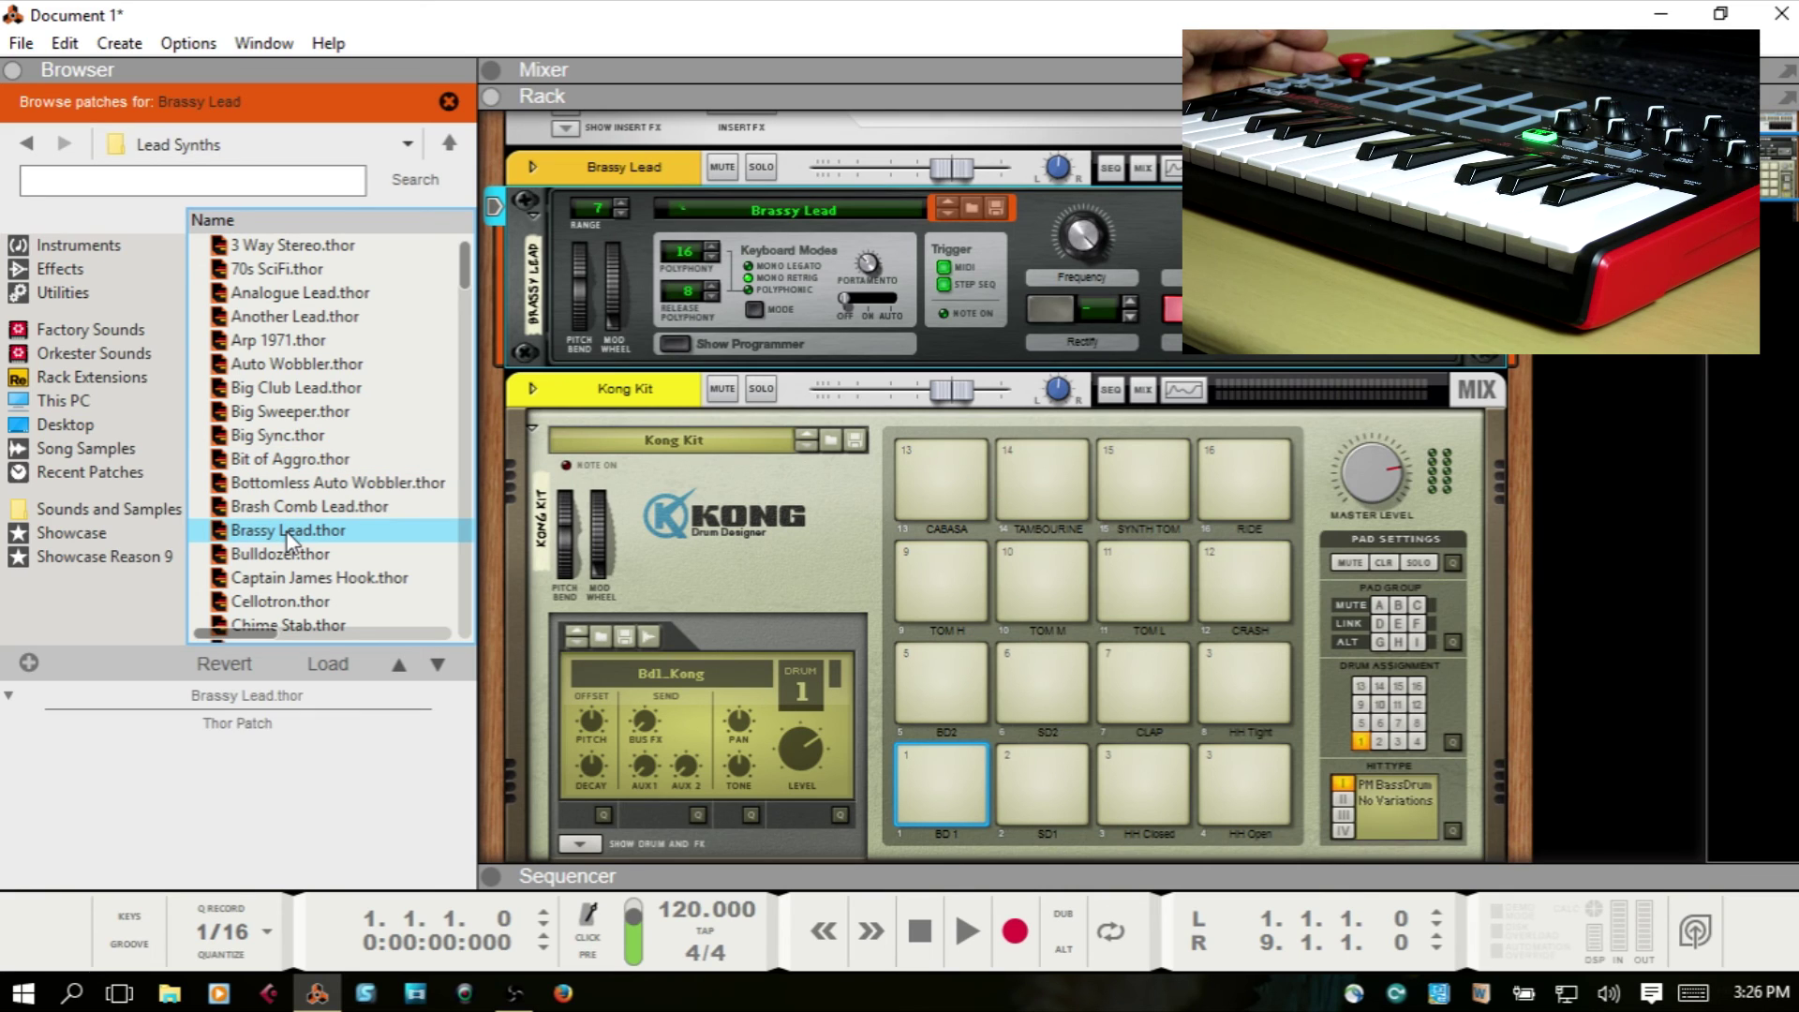